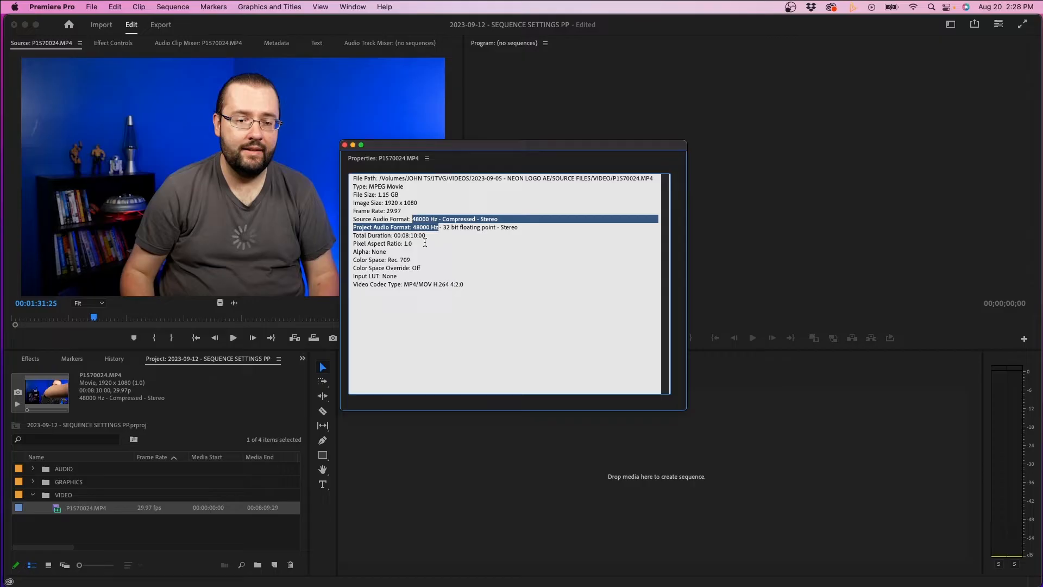
Check the color space and video codec type in the clip's properties, and close the properties window.
{"action": "left_click_drag", "start_coordinate": [382, 259], "coordinate": [413, 260]}
{"action": "left_click", "coordinate": [413, 260]}
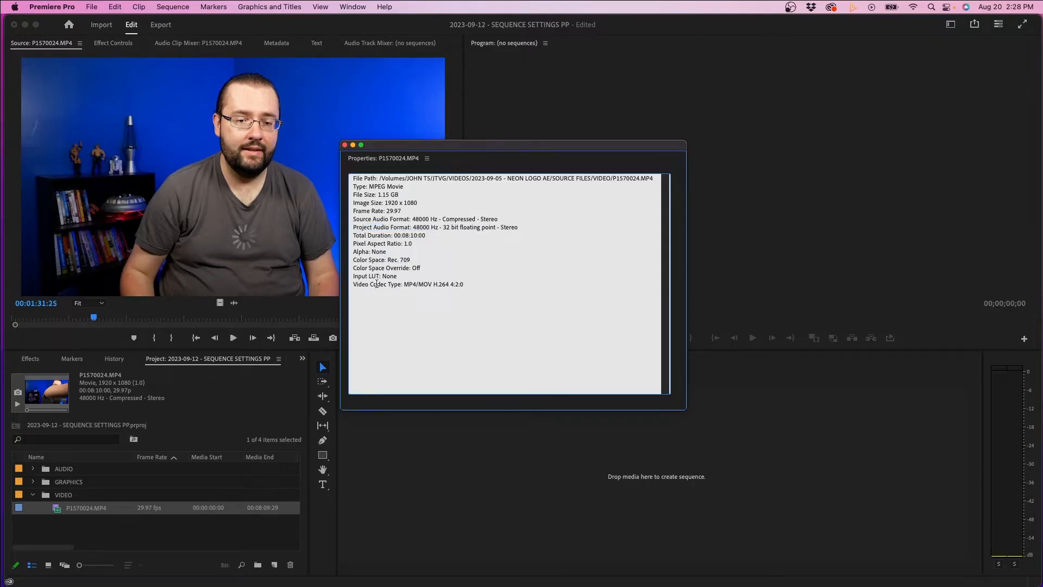
{"action": "left_click_drag", "start_coordinate": [355, 285], "coordinate": [452, 290]}
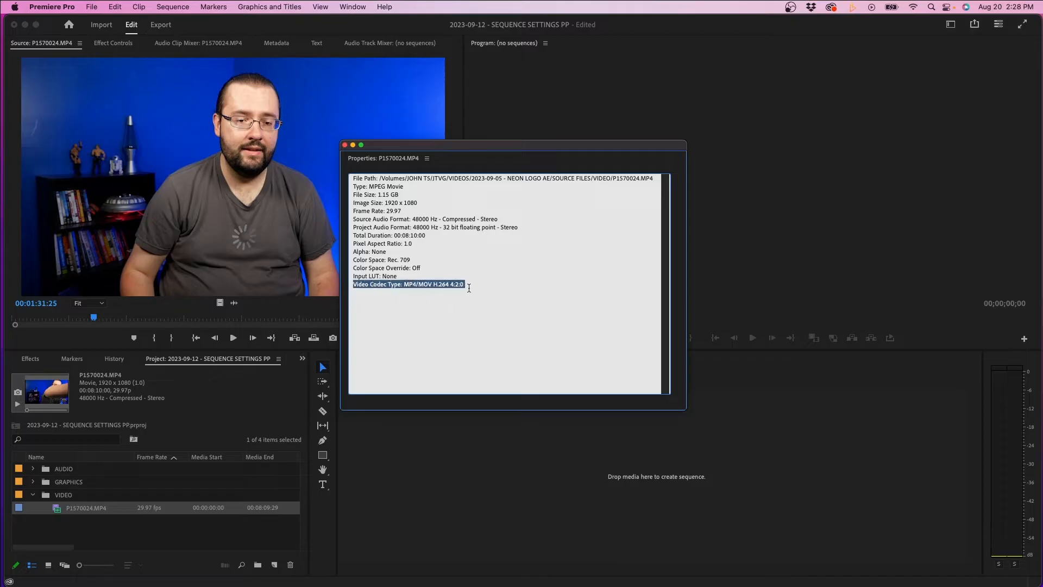
{"action": "left_click", "coordinate": [468, 287]}
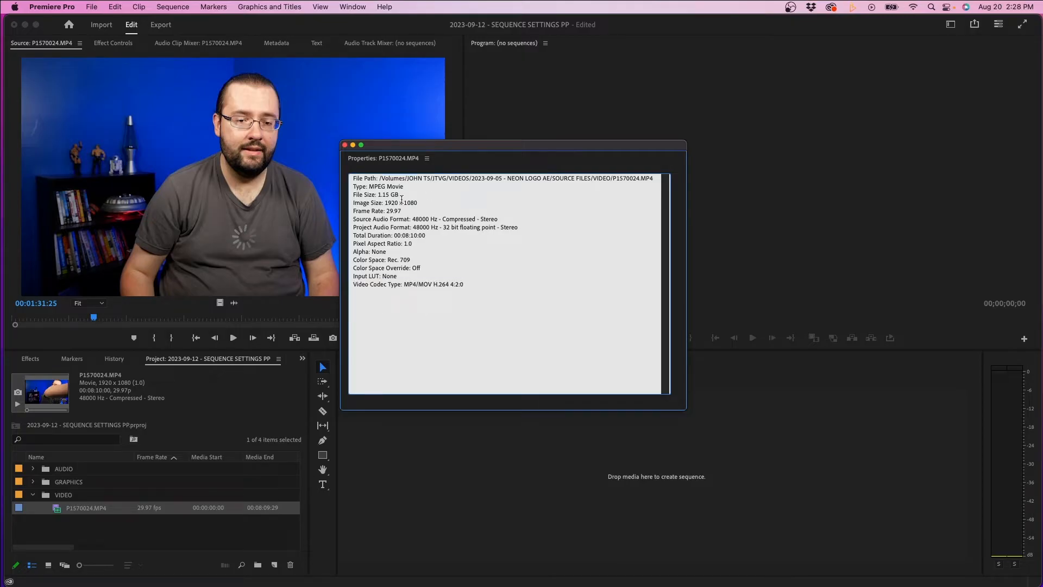
{"action": "left_click", "coordinate": [344, 145]}
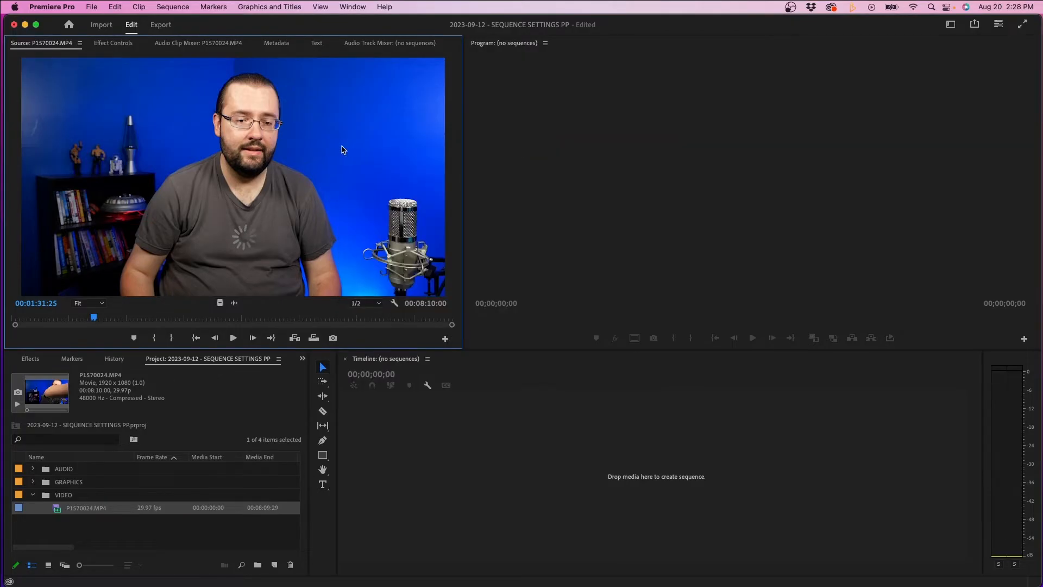
Start a new sequence based on the custom preset 1080p - 29.97fps.
{"action": "left_click", "coordinate": [91, 7]}
{"action": "mouse_move", "coordinate": [97, 23]}
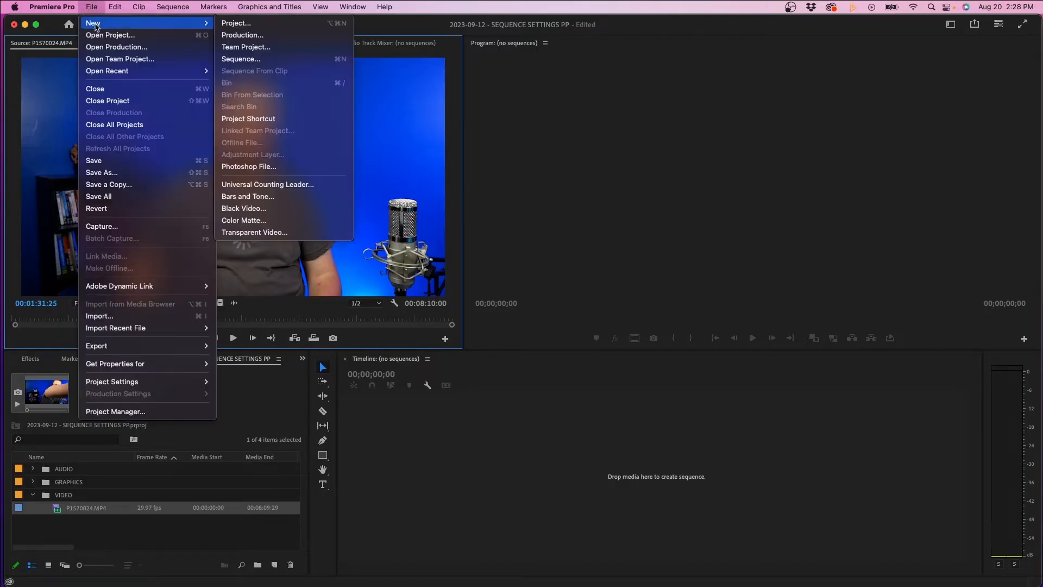
{"action": "left_click", "coordinate": [238, 59]}
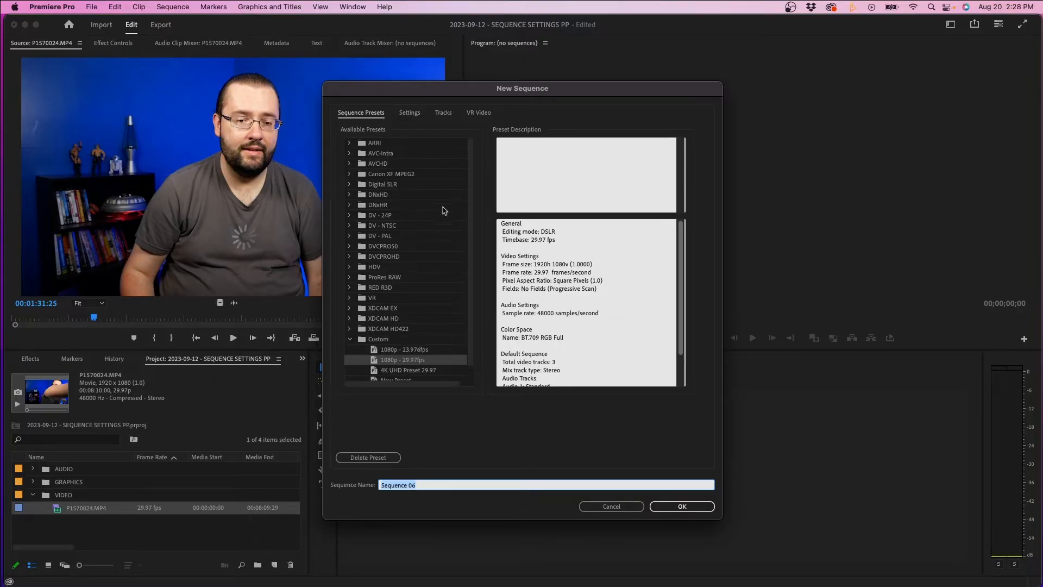
{"action": "scroll", "coordinate": [419, 196], "scroll_direction": "down", "scroll_amount": 1}
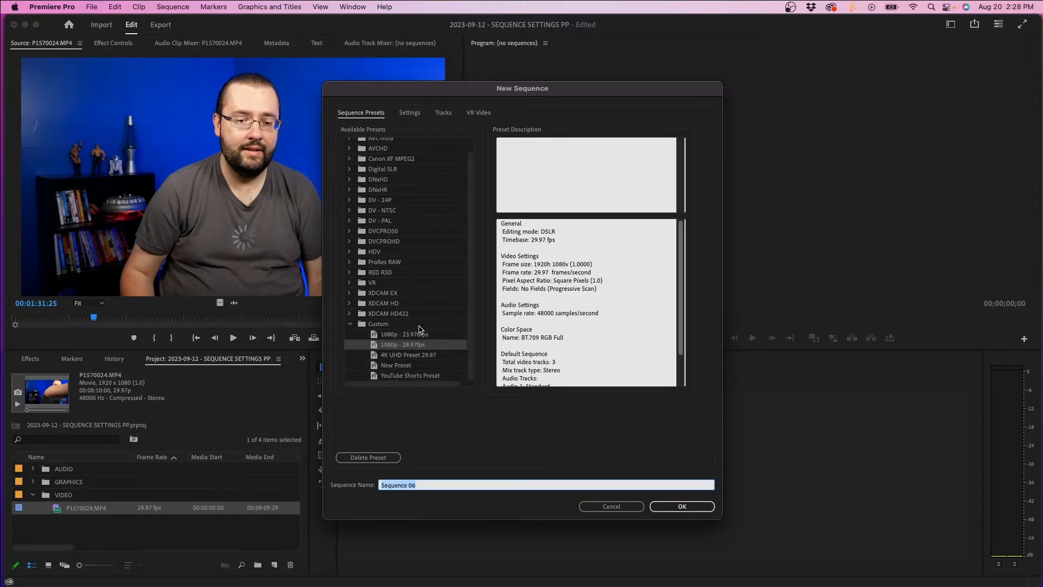
{"action": "left_click", "coordinate": [376, 323]}
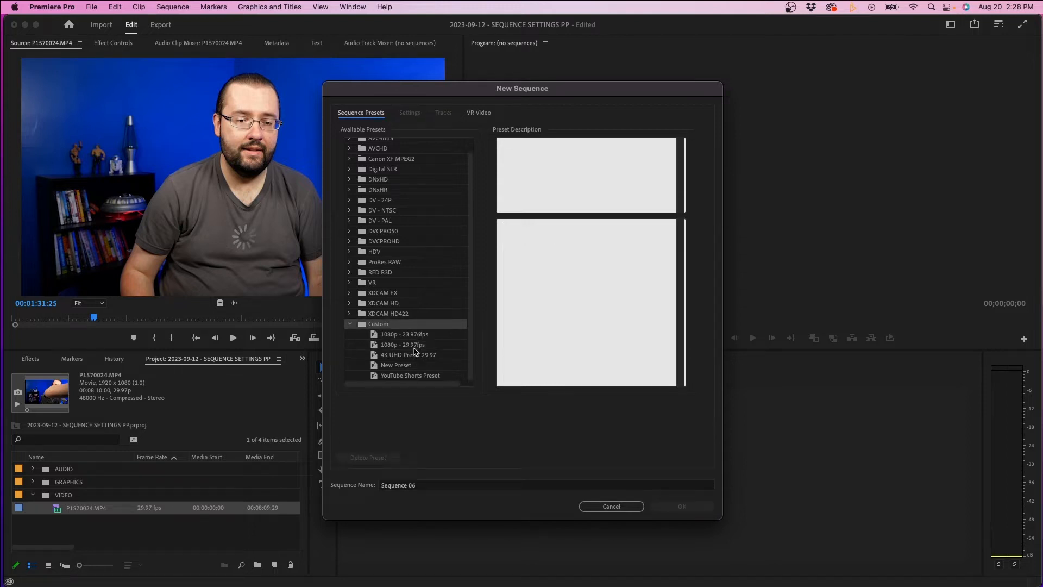
{"action": "scroll", "coordinate": [414, 352], "scroll_direction": "up", "scroll_amount": 1}
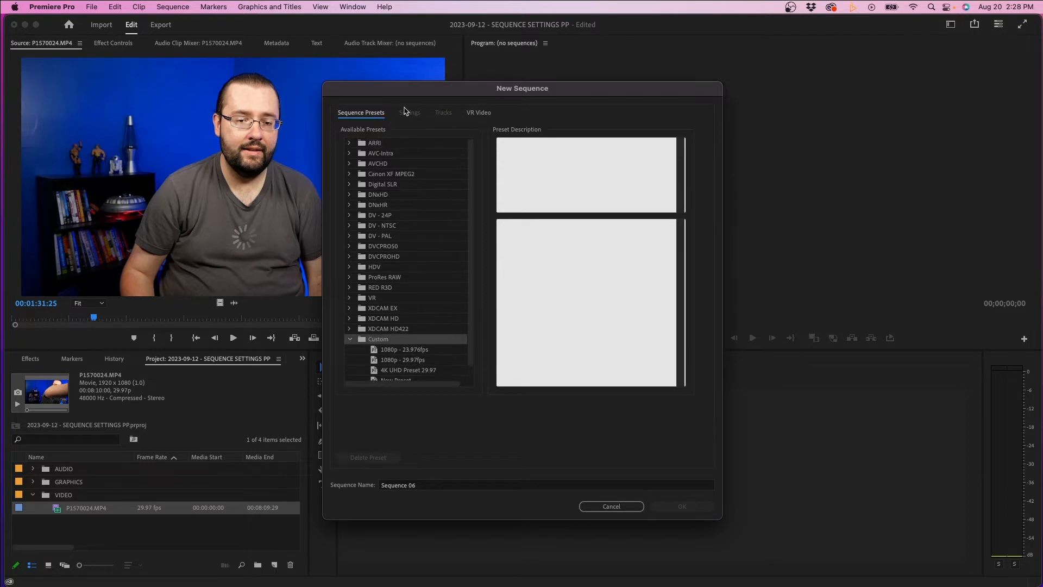
{"action": "left_click", "coordinate": [402, 359]}
Set the new sequence's editing mode to Custom in its settings.
{"action": "left_click", "coordinate": [409, 112]}
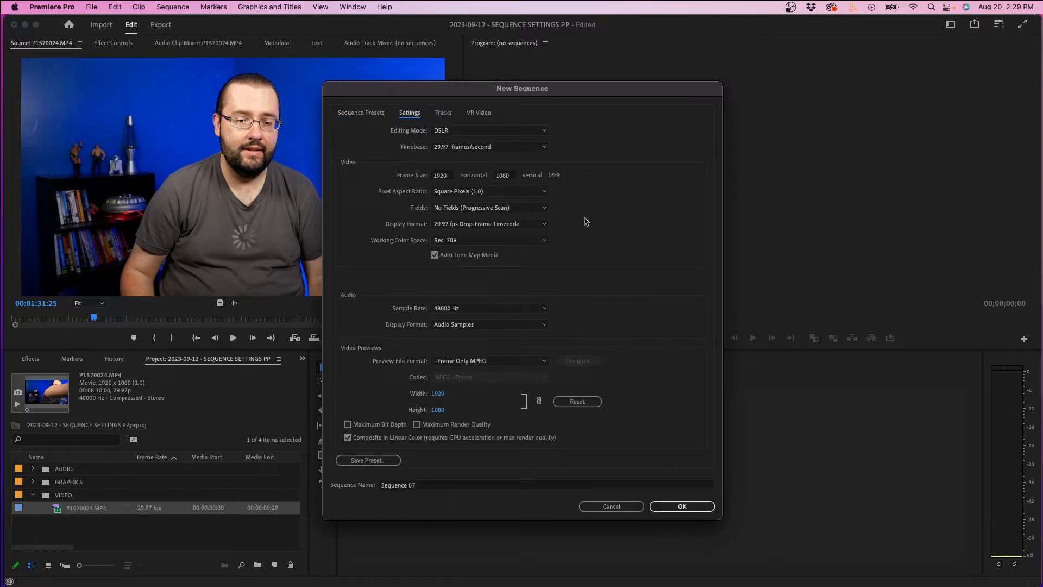
{"action": "left_click", "coordinate": [470, 129]}
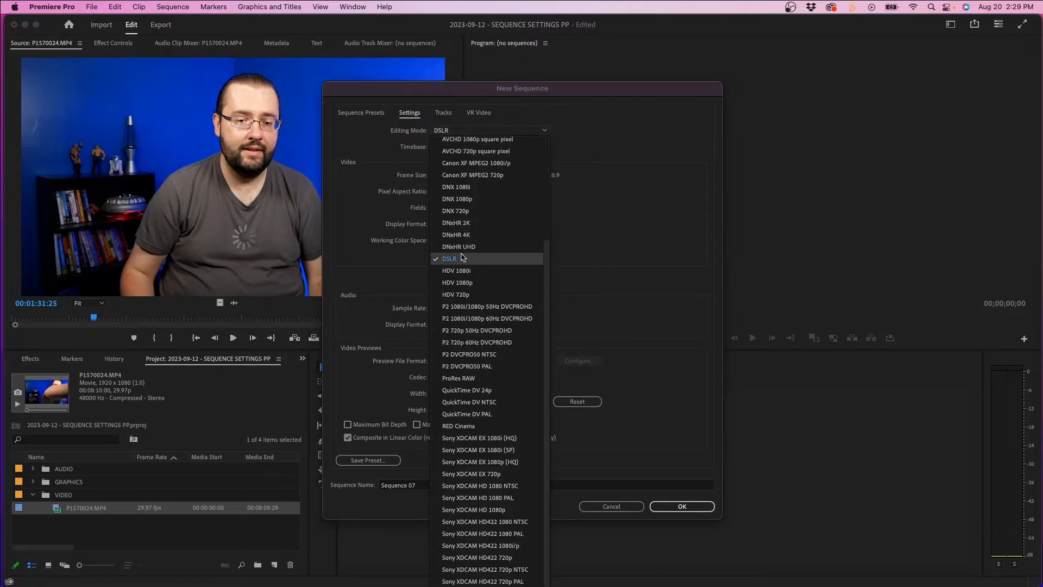
{"action": "scroll", "coordinate": [460, 256], "scroll_direction": "up", "scroll_amount": 10}
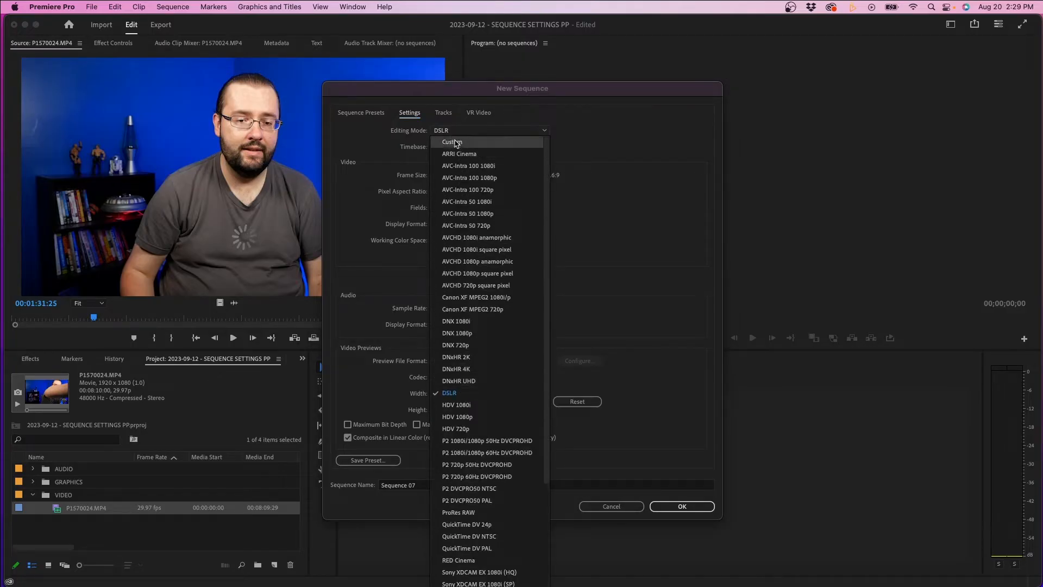
{"action": "left_click", "coordinate": [456, 140]}
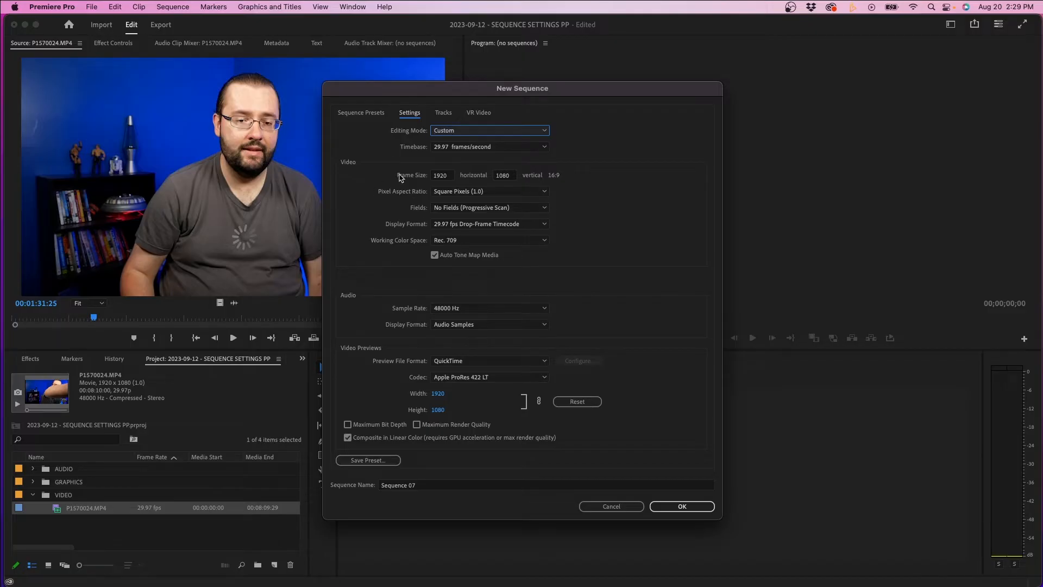
Try timebases of 23.976 and 59.94 frames/second, and return the timebase to 29.97 frames/second.
{"action": "left_click", "coordinate": [455, 148]}
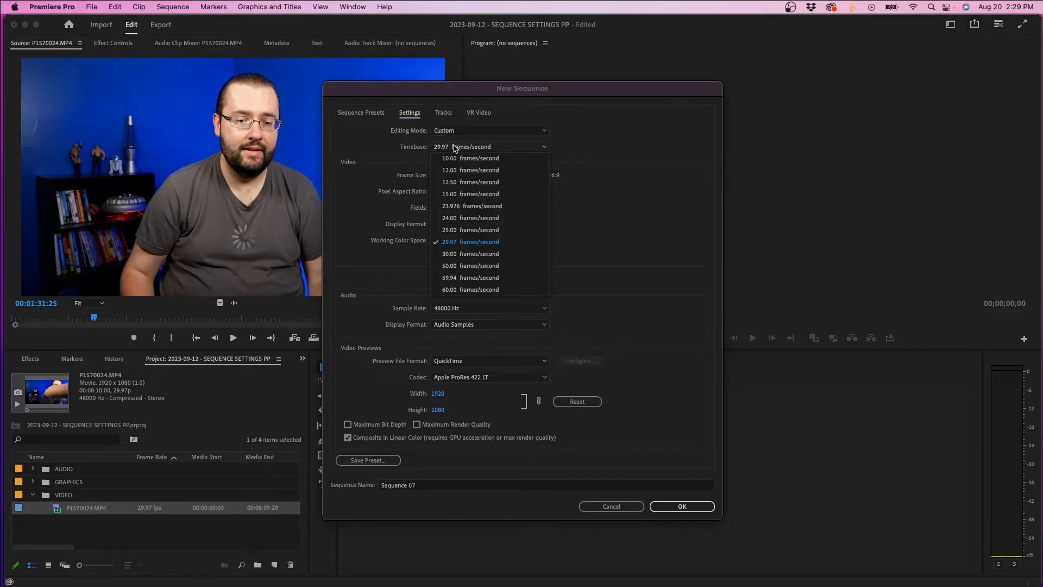
{"action": "left_click", "coordinate": [504, 206]}
{"action": "left_click", "coordinate": [472, 147]}
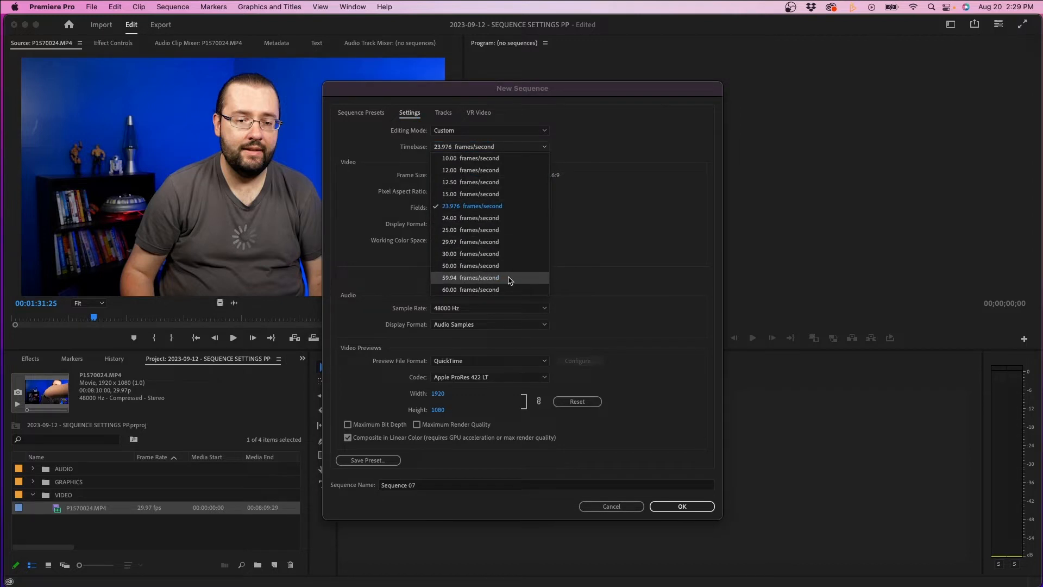
{"action": "left_click", "coordinate": [485, 279]}
{"action": "left_click", "coordinate": [474, 150]}
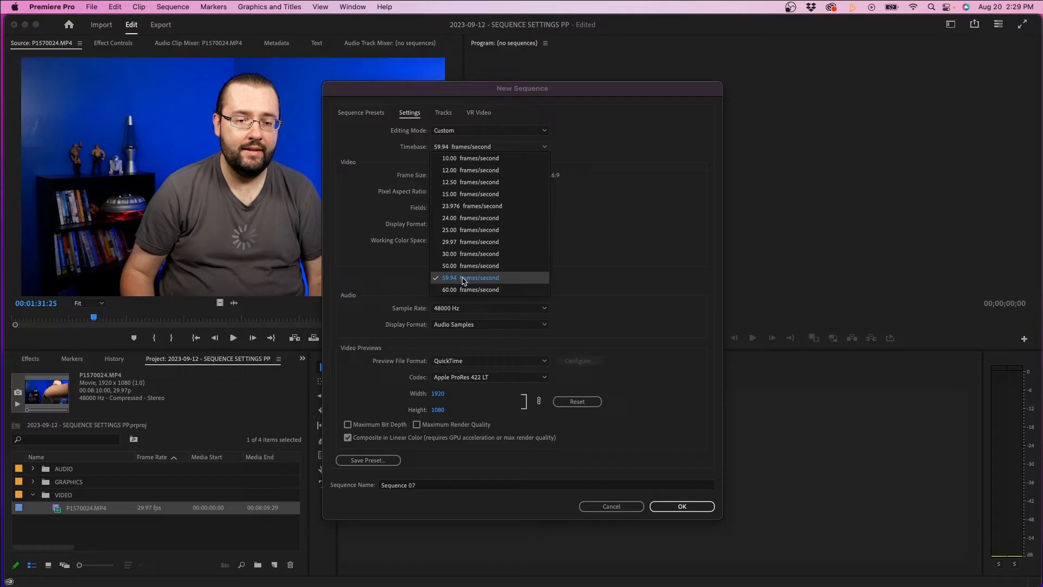
{"action": "left_click", "coordinate": [450, 244]}
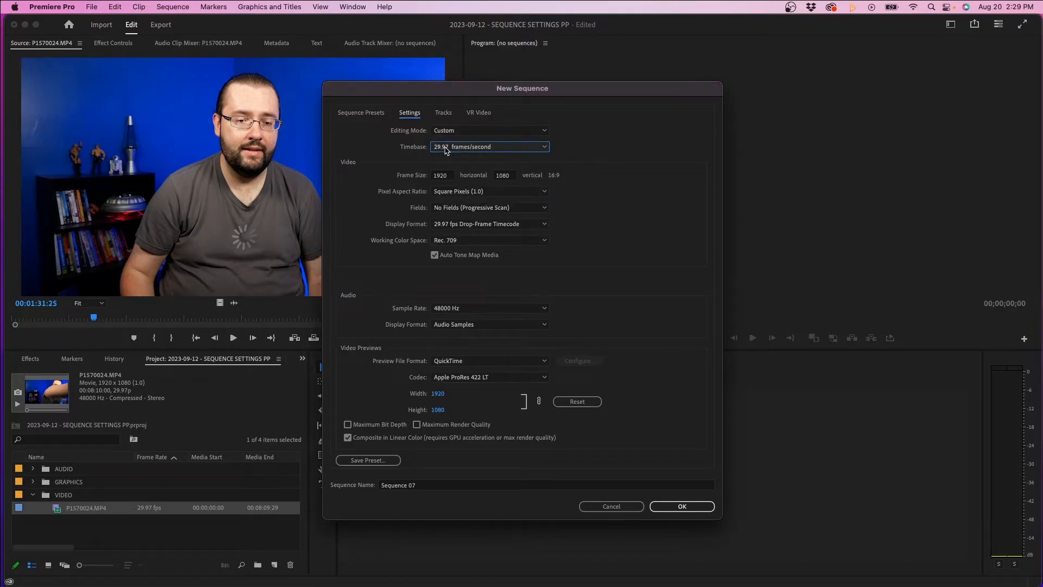
Try a portrait frame size for the sequence, with 1080 horizontal and a taller vertical value.
{"action": "left_click", "coordinate": [441, 176]}
{"action": "double_click", "coordinate": [449, 176]}
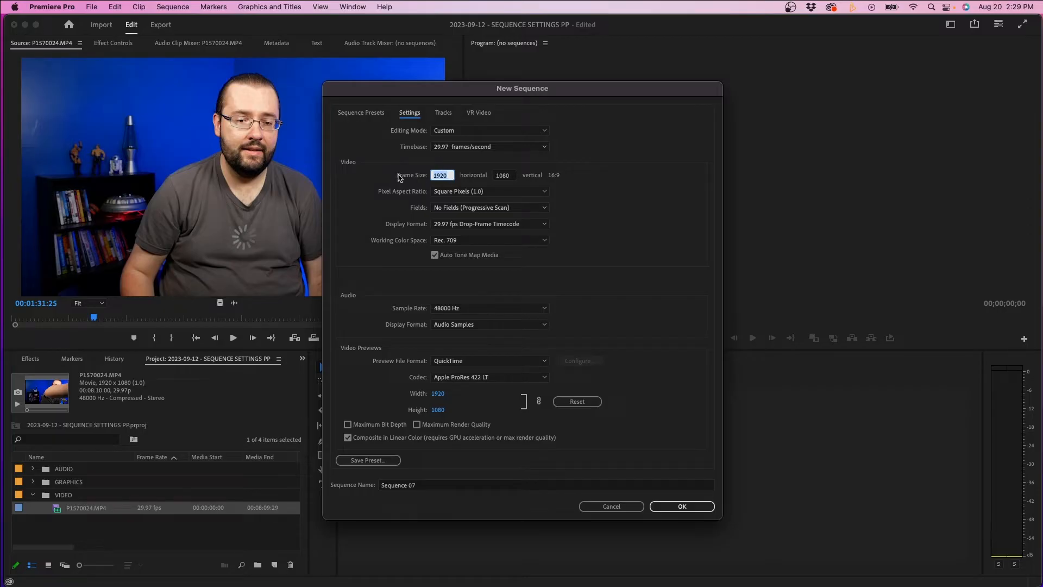
{"action": "left_click", "coordinate": [444, 176]}
{"action": "left_click", "coordinate": [498, 176]}
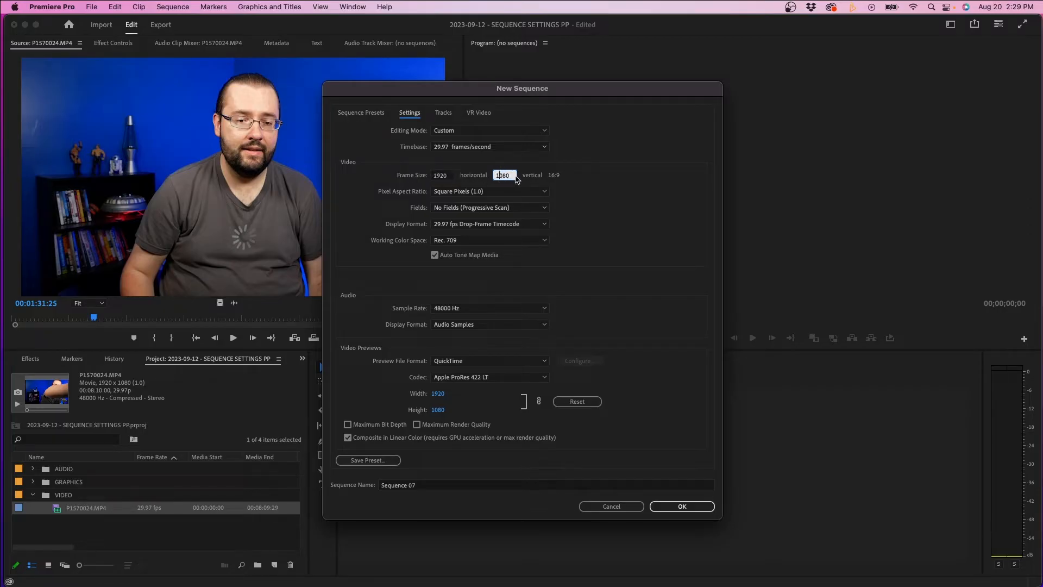
{"action": "left_click", "coordinate": [449, 177]}
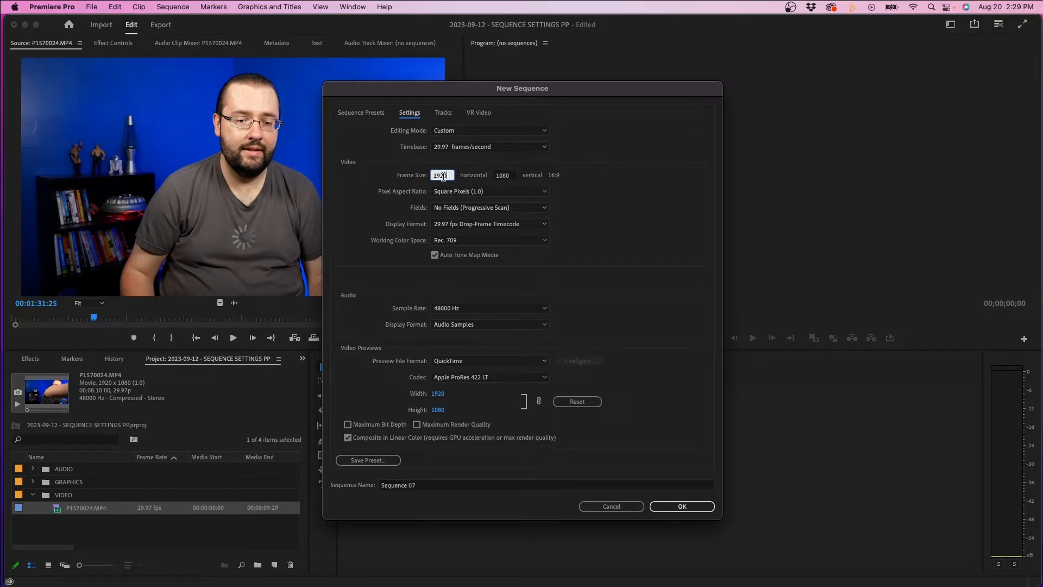
{"action": "double_click", "coordinate": [441, 176]}
{"action": "type", "text": "1"}
{"action": "key", "text": "Tab"}
{"action": "type", "text": "1930"}
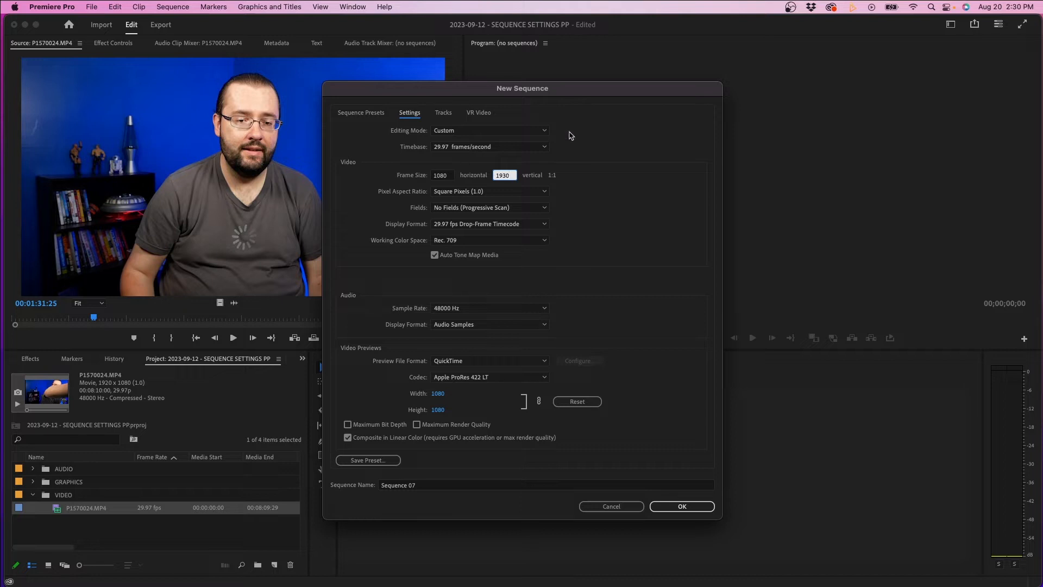
{"action": "key", "text": "BackSpace"}
{"action": "key", "text": "BackSpace"}
{"action": "left_click", "coordinate": [653, 153]}
Try a 4K frame size of 3840 horizontal by 2160 vertical.
{"action": "left_click", "coordinate": [449, 173]}
{"action": "type", "text": "3840"}
{"action": "key", "text": "Tab"}
{"action": "type", "text": "21"}
{"action": "left_click", "coordinate": [611, 204]}
Set the frame size to 1920 horizontal by 1080 vertical.
{"action": "left_click", "coordinate": [450, 176]}
{"action": "type", "text": "1920"}
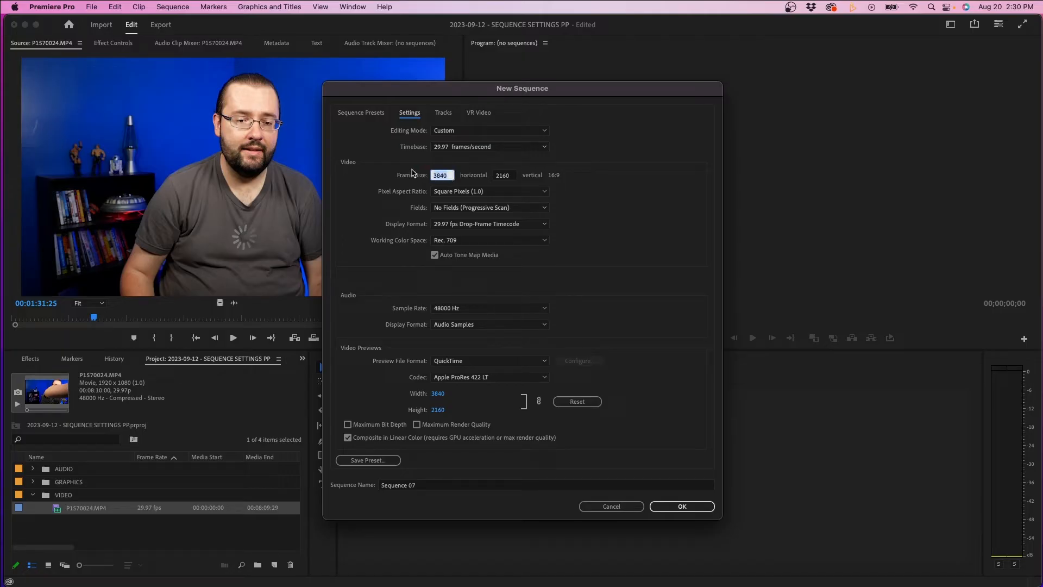
{"action": "key", "text": "Tab"}
{"action": "type", "text": "10"}
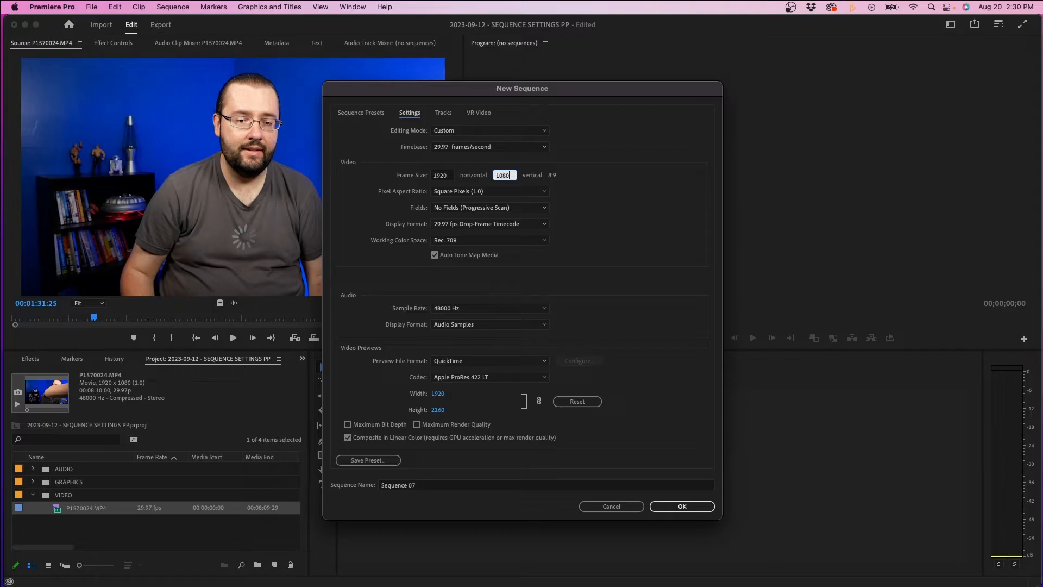
{"action": "left_click", "coordinate": [612, 199]}
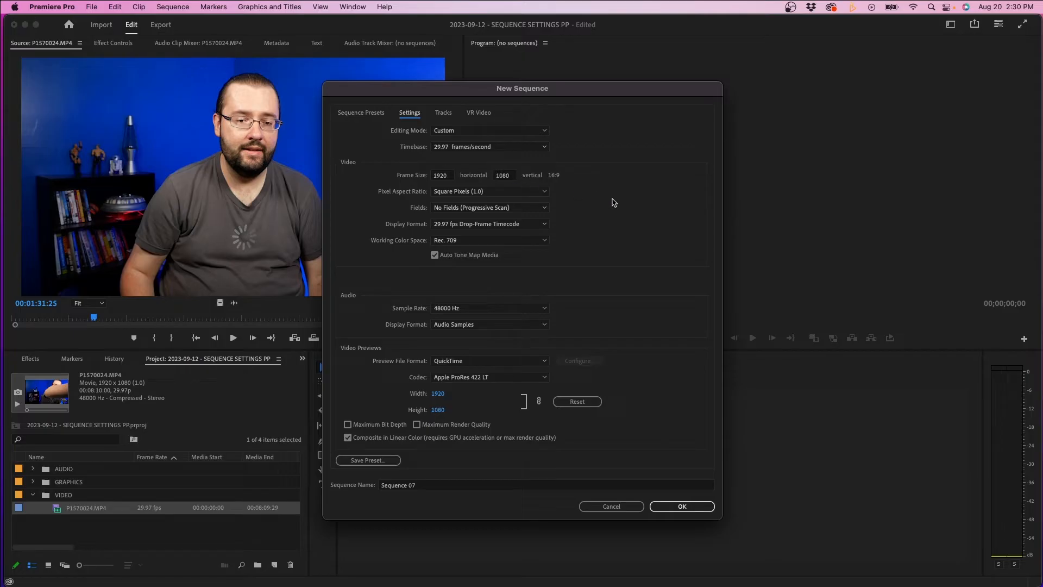
Review the pixel aspect ratio options, and choose No Fields (Progressive Scan) with the 29.97 fps Drop-Frame Timecode display format.
{"action": "left_click", "coordinate": [529, 191]}
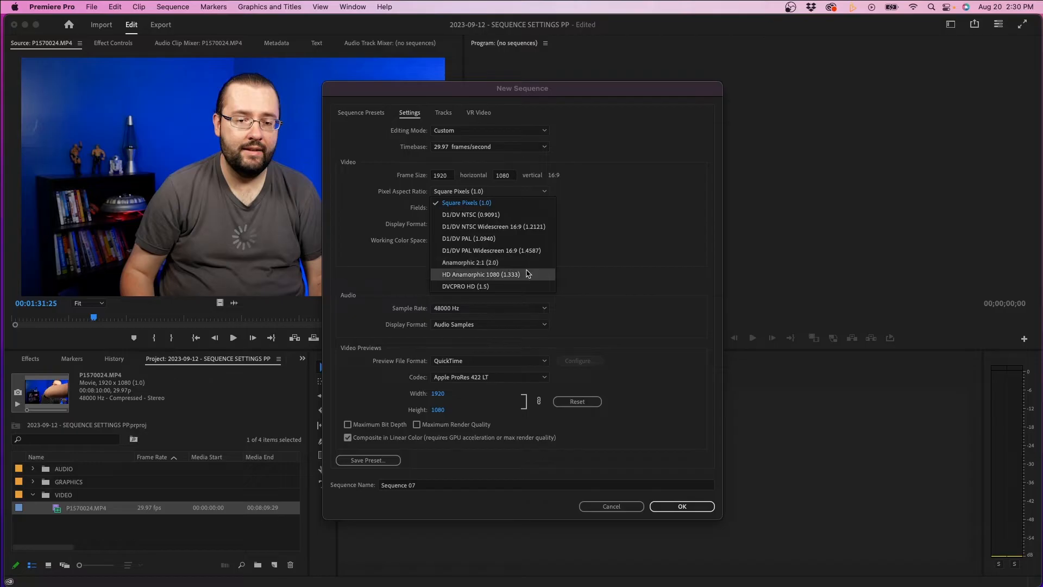
{"action": "left_click", "coordinate": [603, 197]}
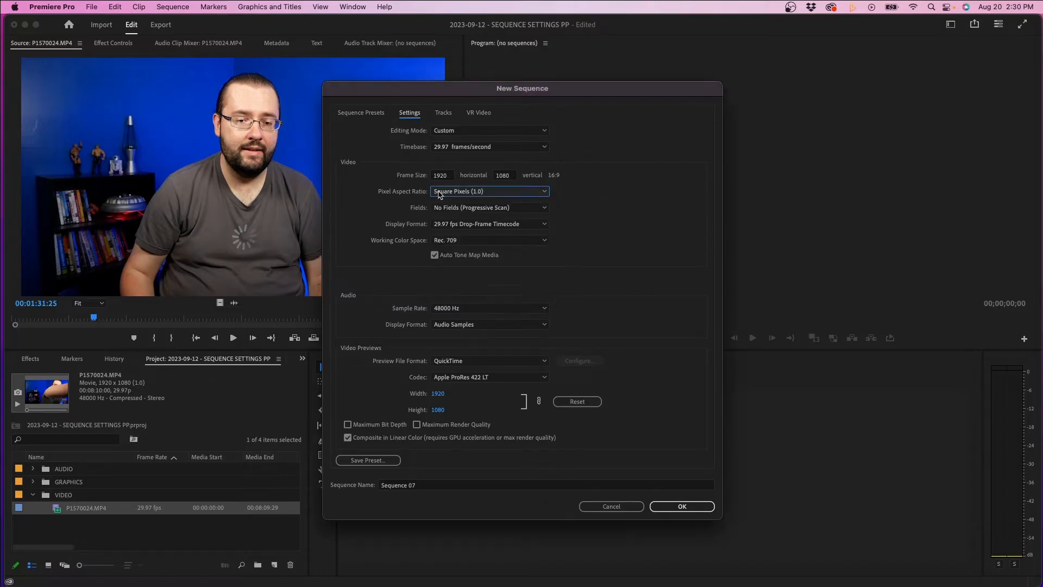
{"action": "left_click", "coordinate": [471, 207]}
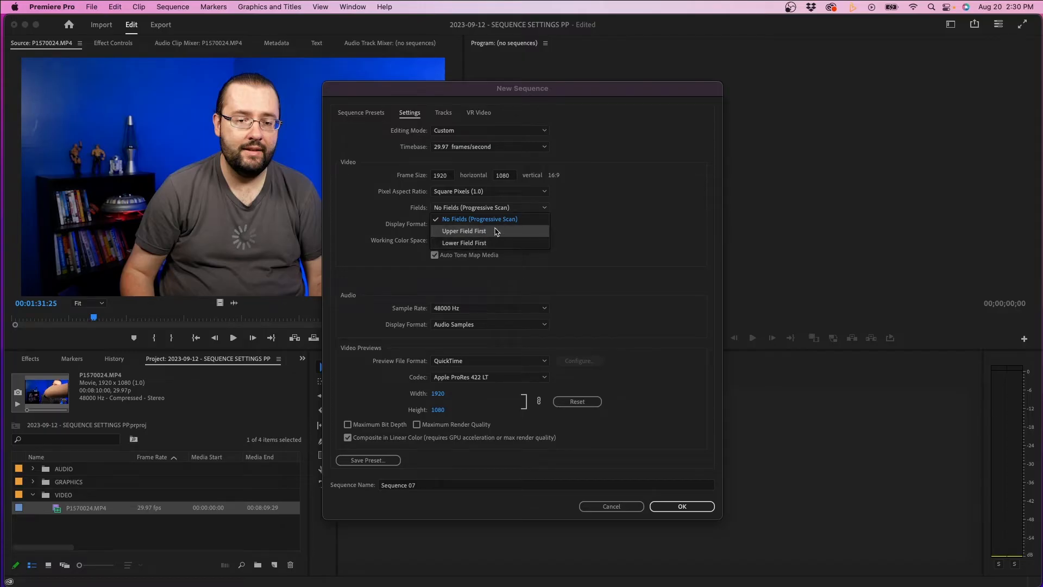
{"action": "left_click", "coordinate": [530, 219]}
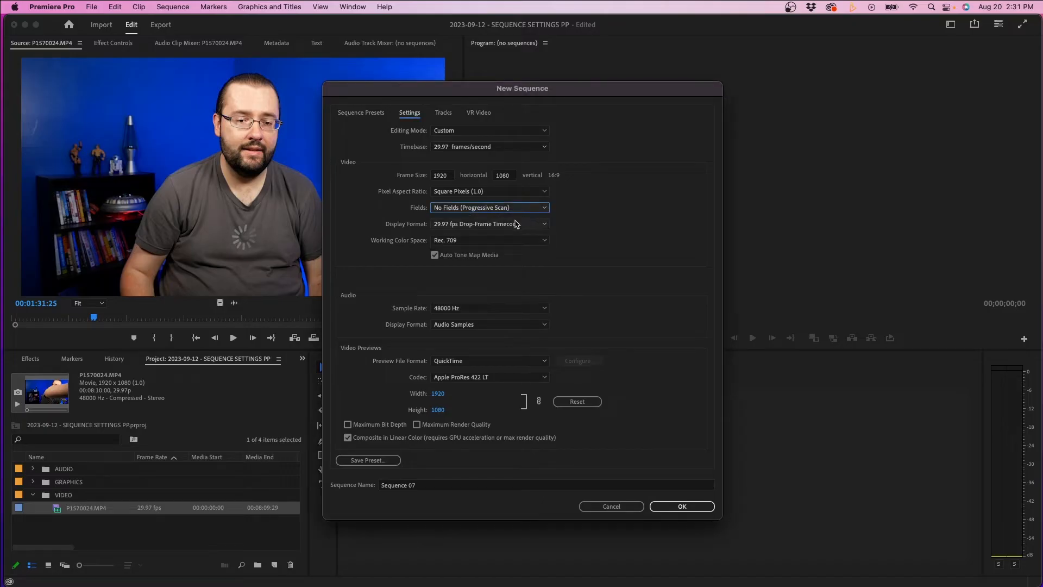
{"action": "left_click", "coordinate": [502, 224]}
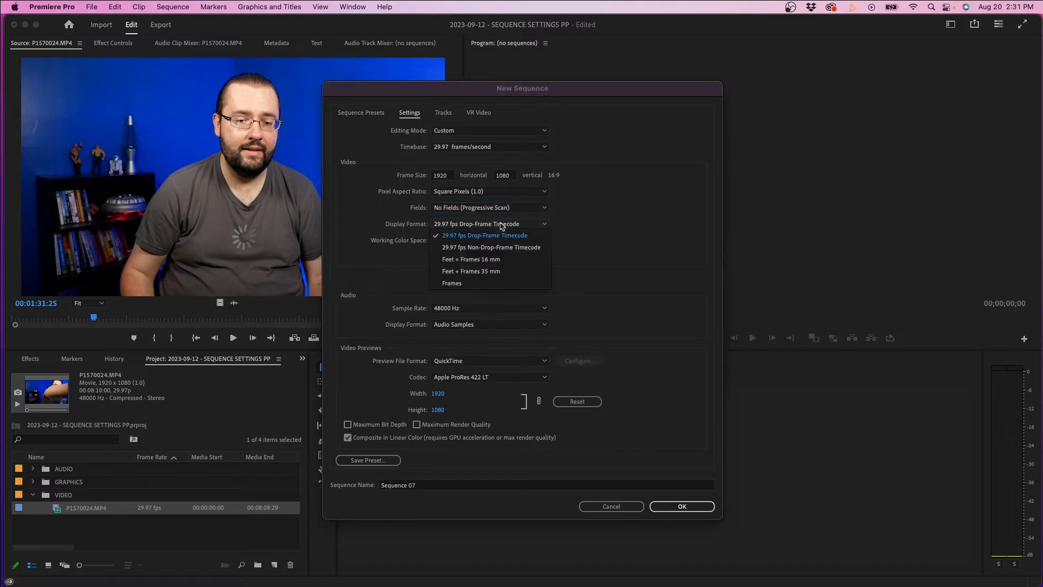
{"action": "left_click", "coordinate": [447, 239]}
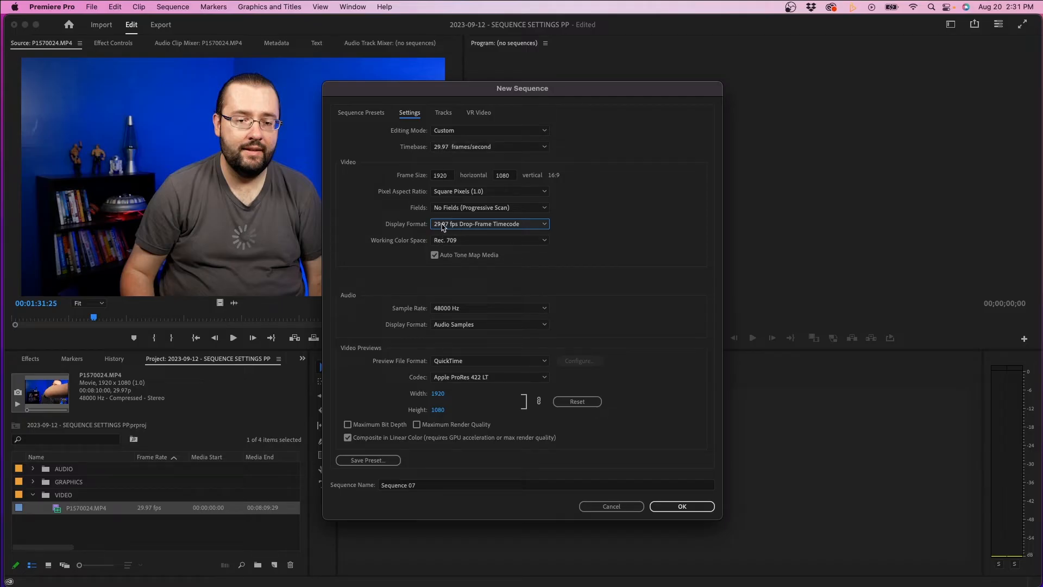
Try a 23.976 frames/second timebase and switch back to 29.97 frames/second.
{"action": "left_click", "coordinate": [441, 146]}
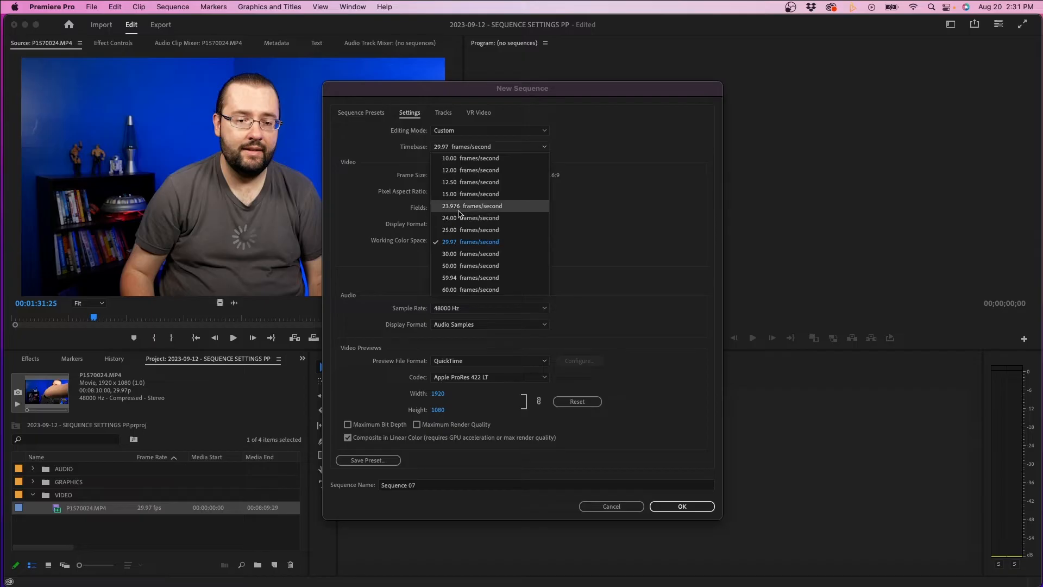
{"action": "left_click", "coordinate": [459, 212]}
{"action": "left_click", "coordinate": [446, 147]}
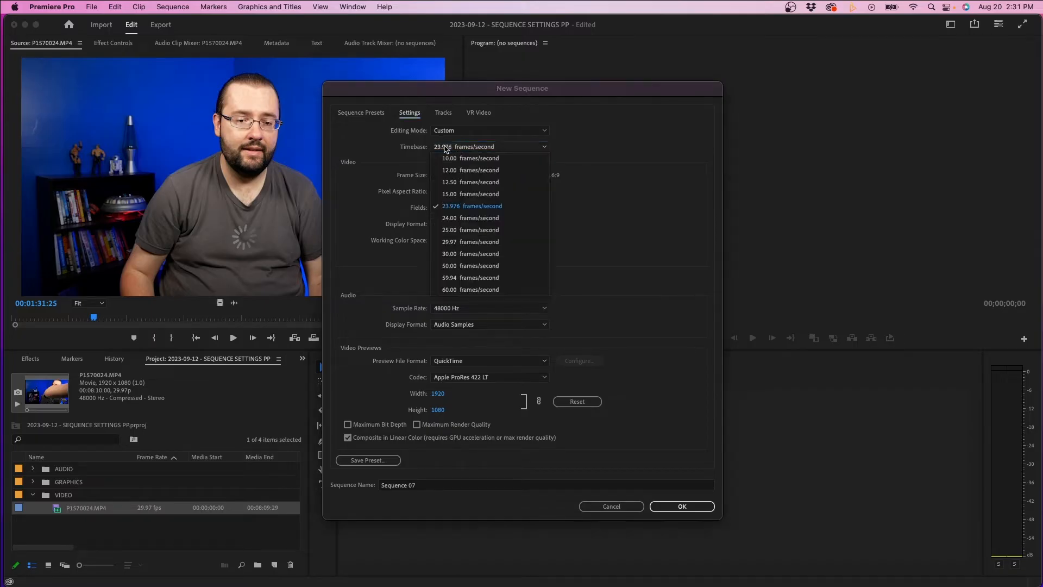
{"action": "left_click", "coordinate": [455, 242]}
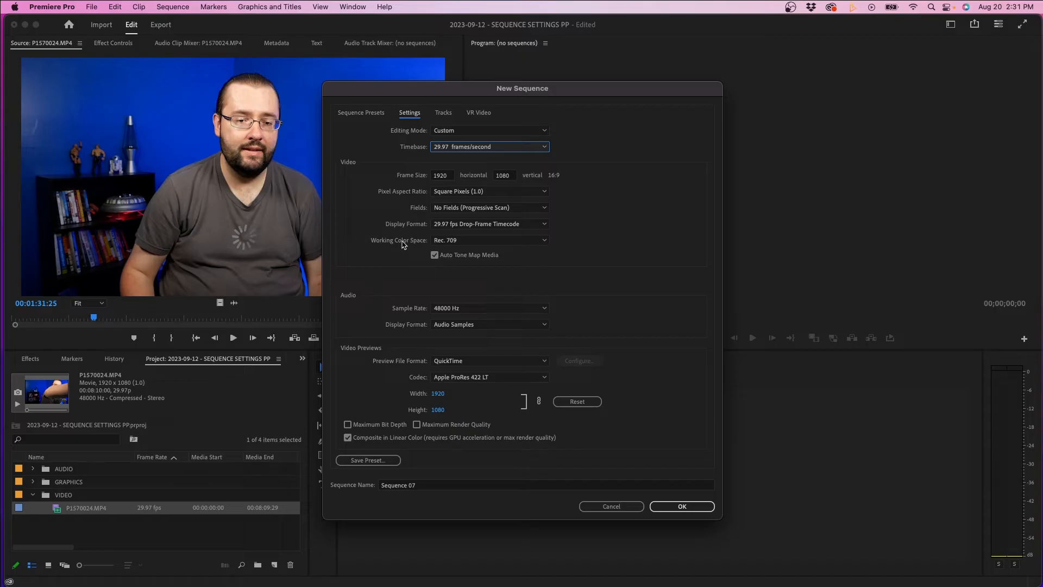
Choose Rec. 709 as the sequence's working color space.
{"action": "left_click", "coordinate": [458, 240]}
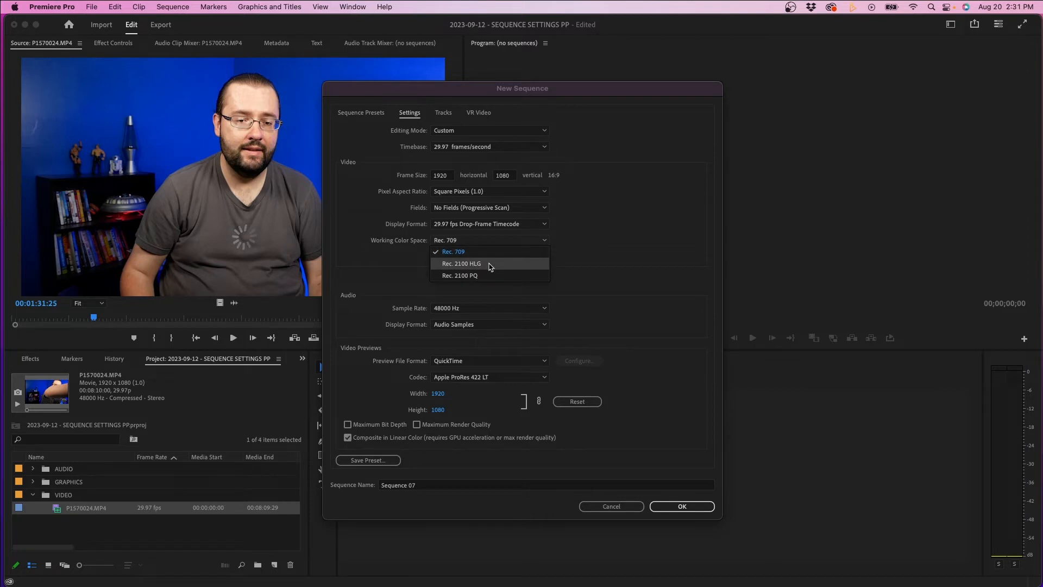
{"action": "left_click", "coordinate": [477, 254]}
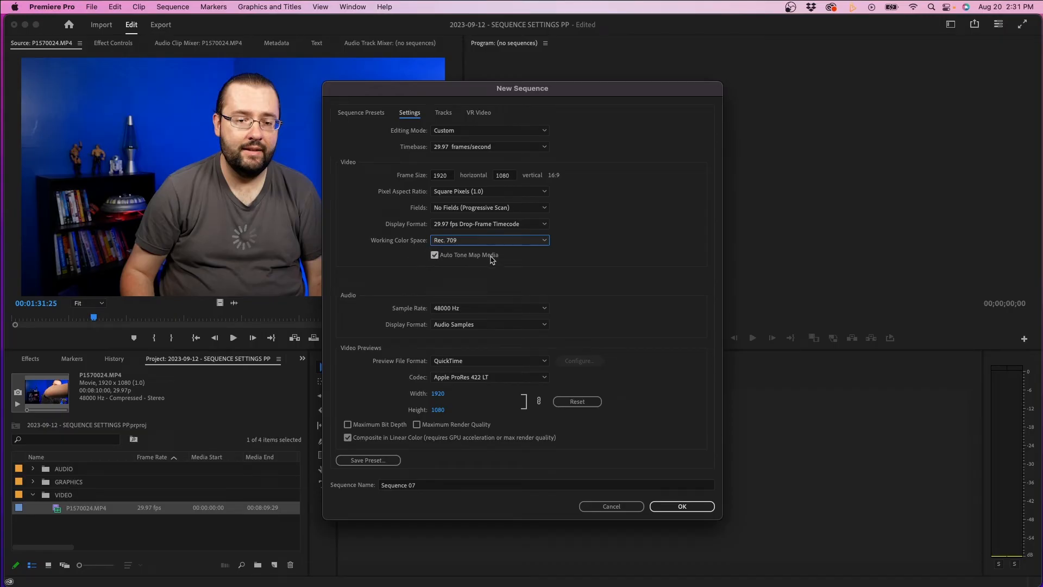
Keep Auto Tone Map Media enabled, and choose a 48000 Hz audio sample rate with the Audio Samples display format.
{"action": "left_click", "coordinate": [435, 255]}
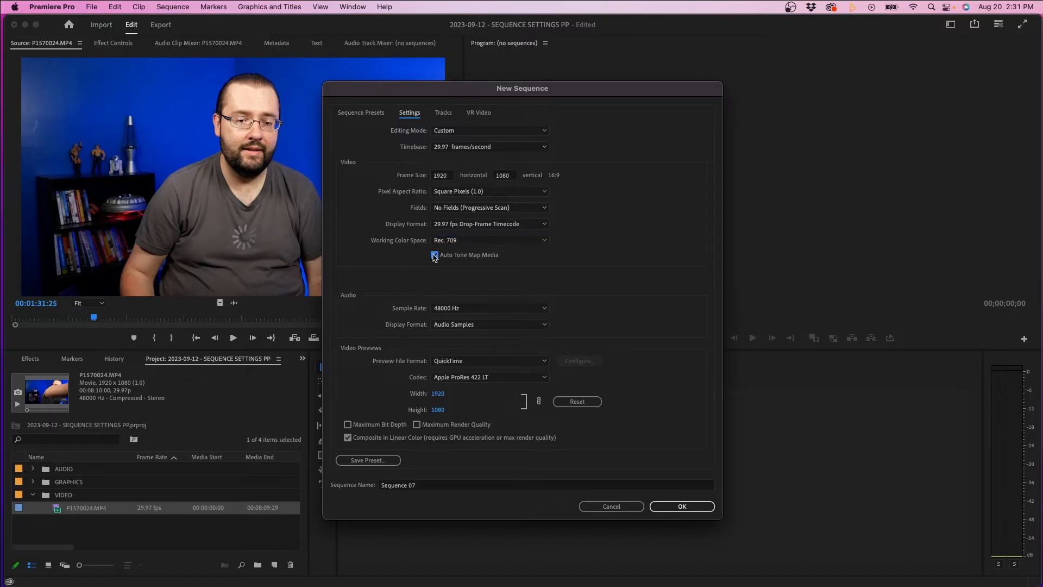
{"action": "left_click", "coordinate": [434, 256]}
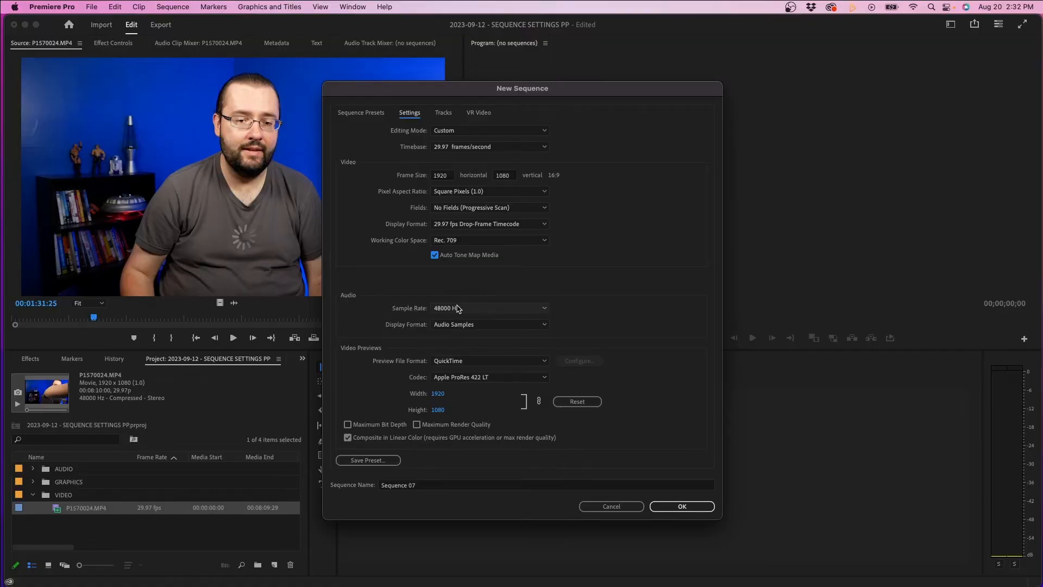
{"action": "left_click", "coordinate": [457, 308]}
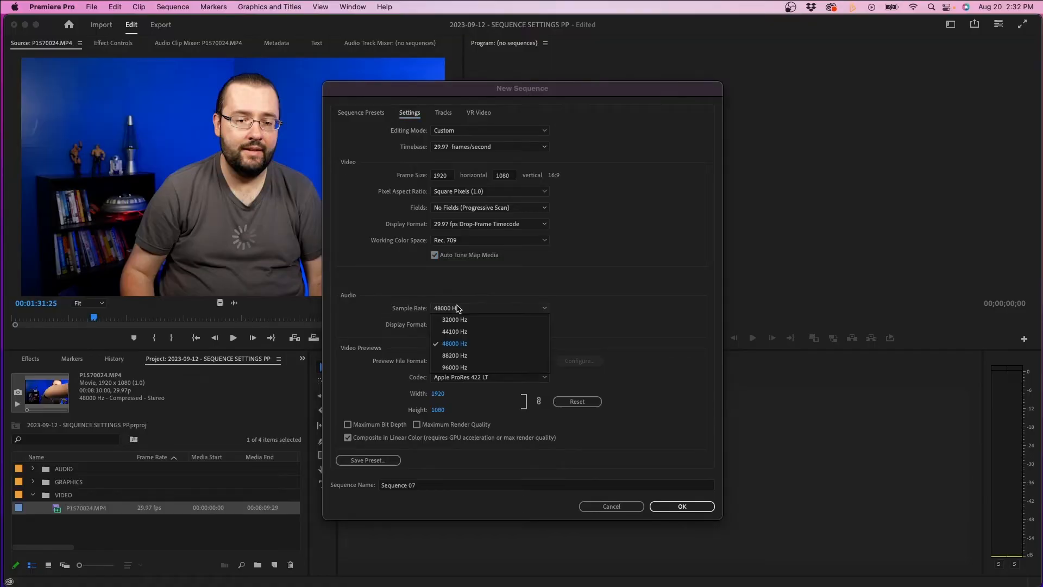
{"action": "left_click", "coordinate": [474, 345]}
{"action": "left_click", "coordinate": [452, 326]}
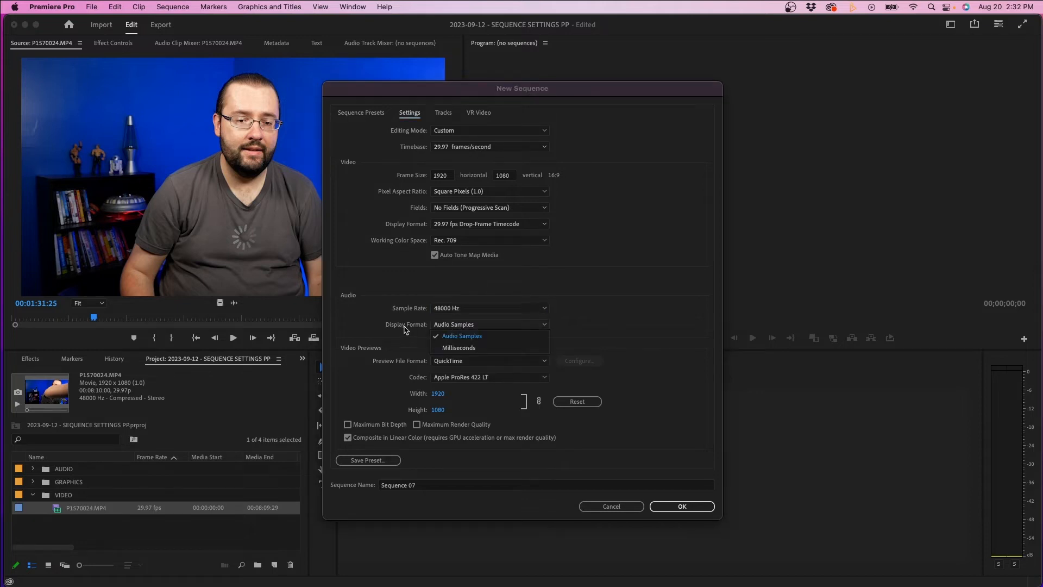
{"action": "left_click", "coordinate": [482, 336]}
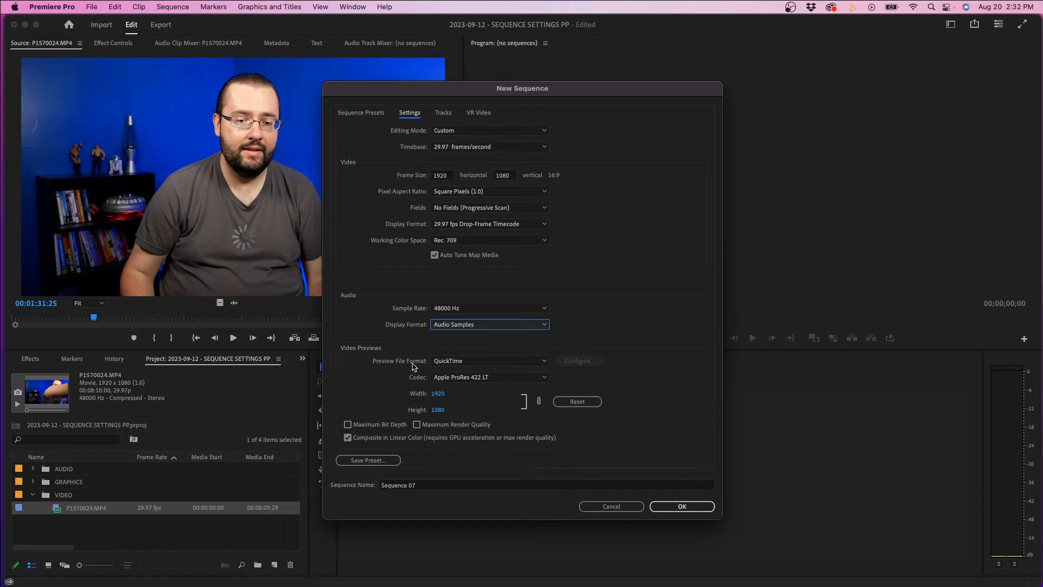
Choose QuickTime as the preview file format with the Apple ProRes 422 LT codec.
{"action": "left_click", "coordinate": [449, 362]}
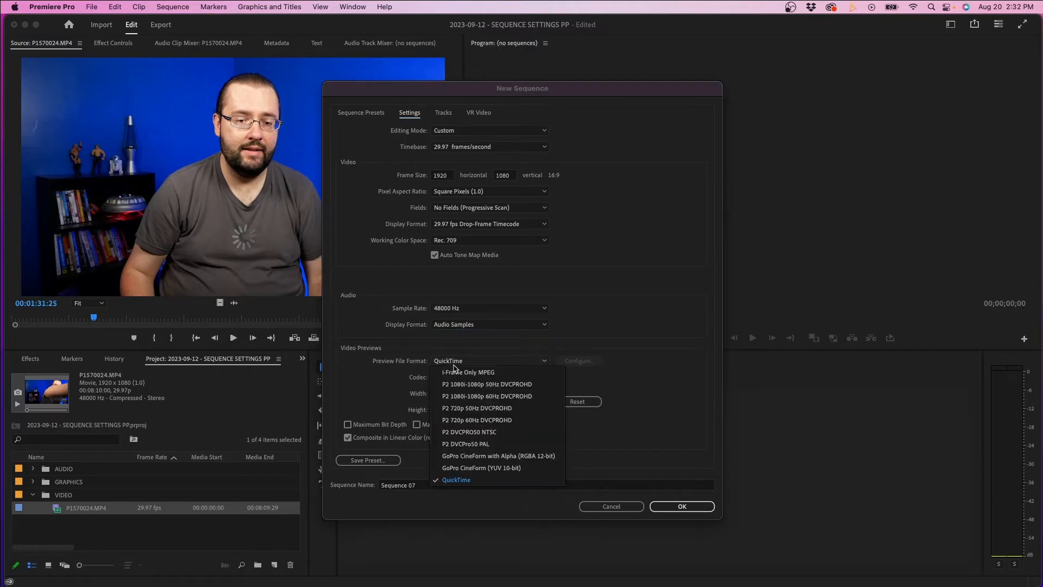
{"action": "left_click", "coordinate": [370, 373]}
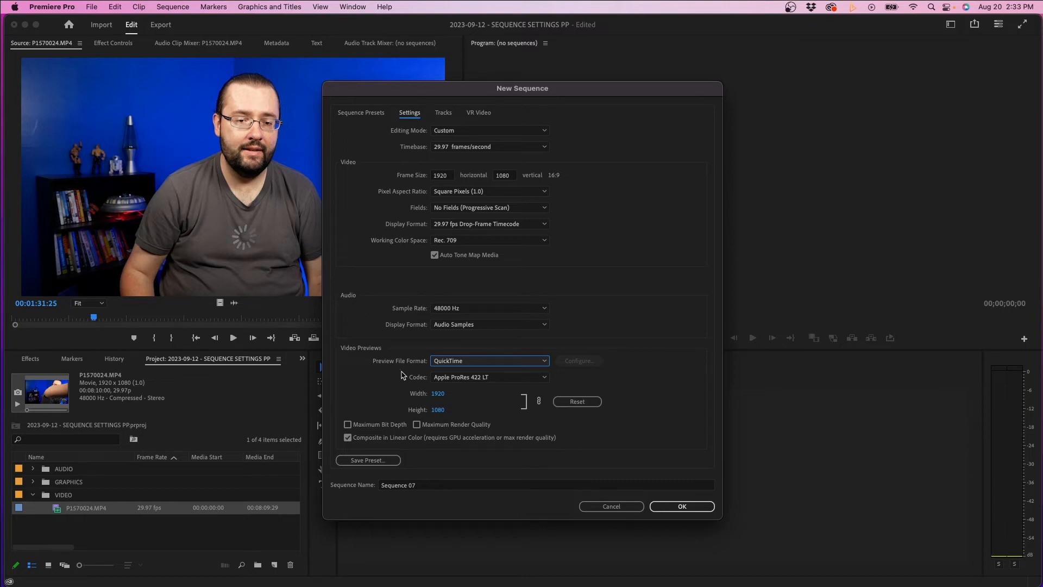
{"action": "left_click", "coordinate": [473, 361]}
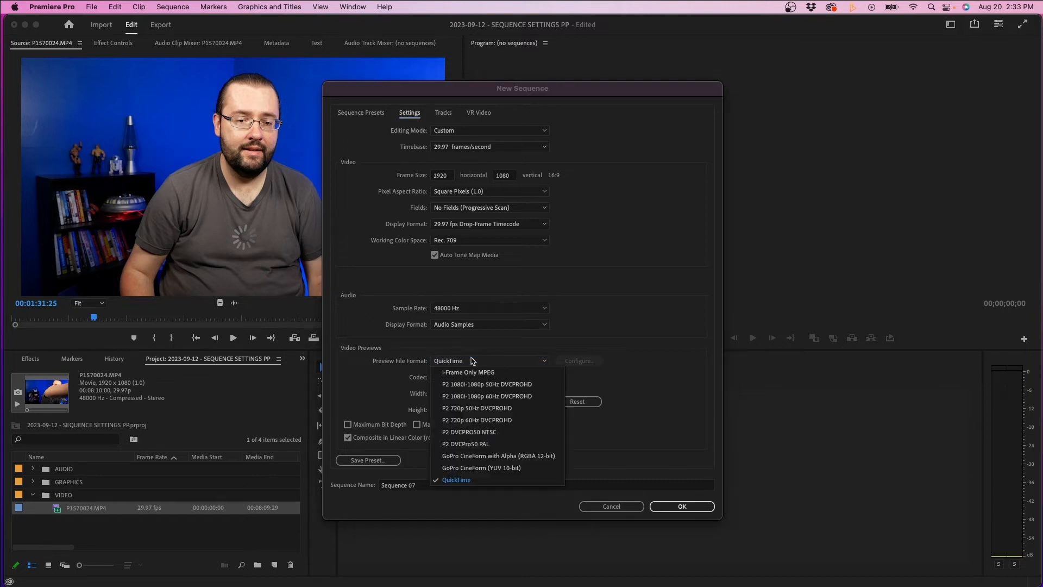
{"action": "left_click", "coordinate": [455, 479]}
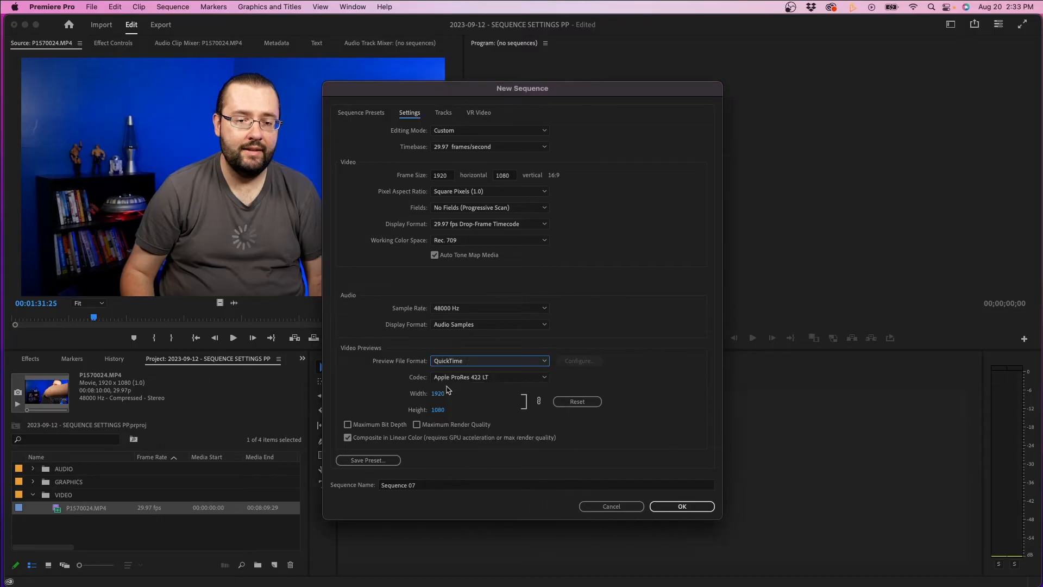
{"action": "left_click", "coordinate": [445, 379]}
{"action": "left_click", "coordinate": [499, 139]}
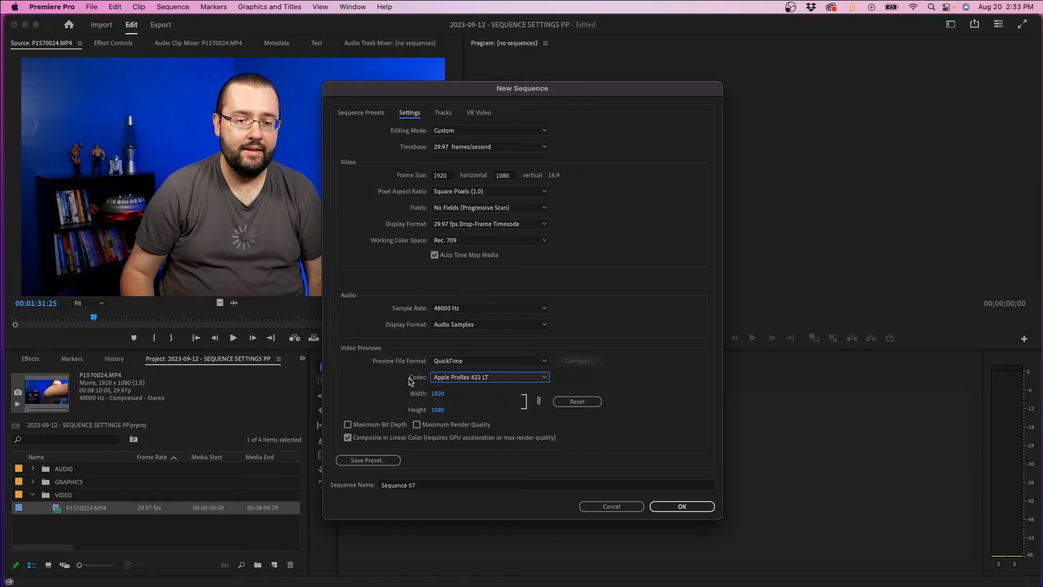
Try the I-Frame Only MPEG preview file format, and switch back to QuickTime with the Apple ProRes 422 LT codec.
{"action": "left_click", "coordinate": [449, 362]}
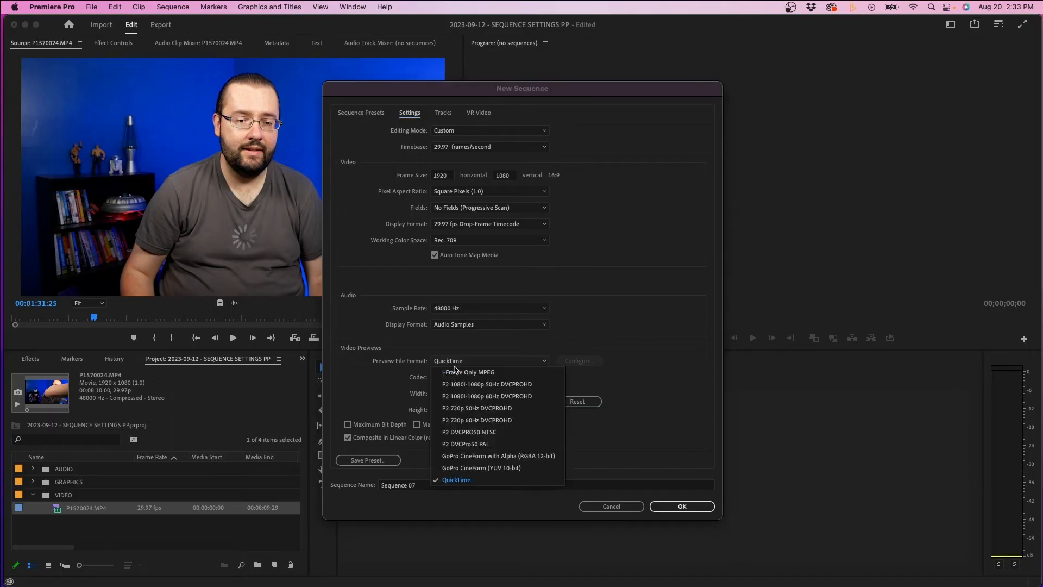
{"action": "left_click", "coordinate": [483, 374]}
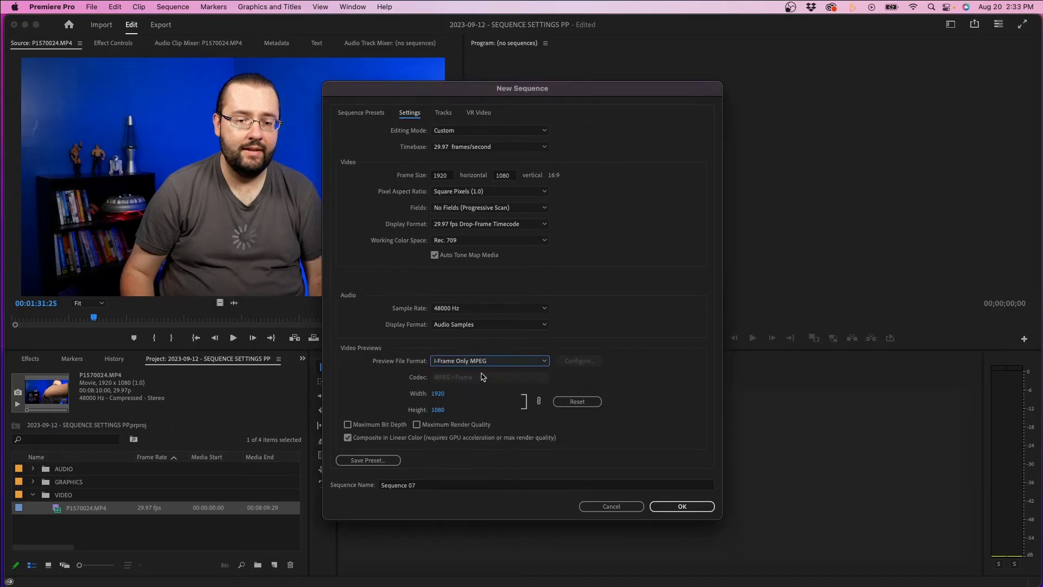
{"action": "left_click", "coordinate": [455, 363]}
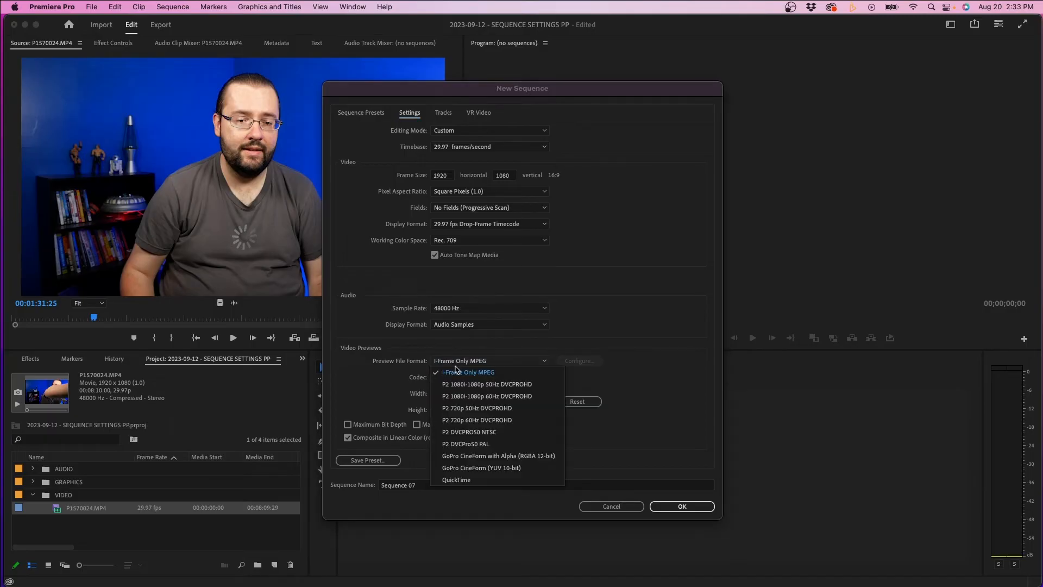
{"action": "left_click", "coordinate": [456, 480]}
{"action": "left_click", "coordinate": [455, 361]}
{"action": "left_click", "coordinate": [458, 486]}
{"action": "left_click", "coordinate": [455, 377]}
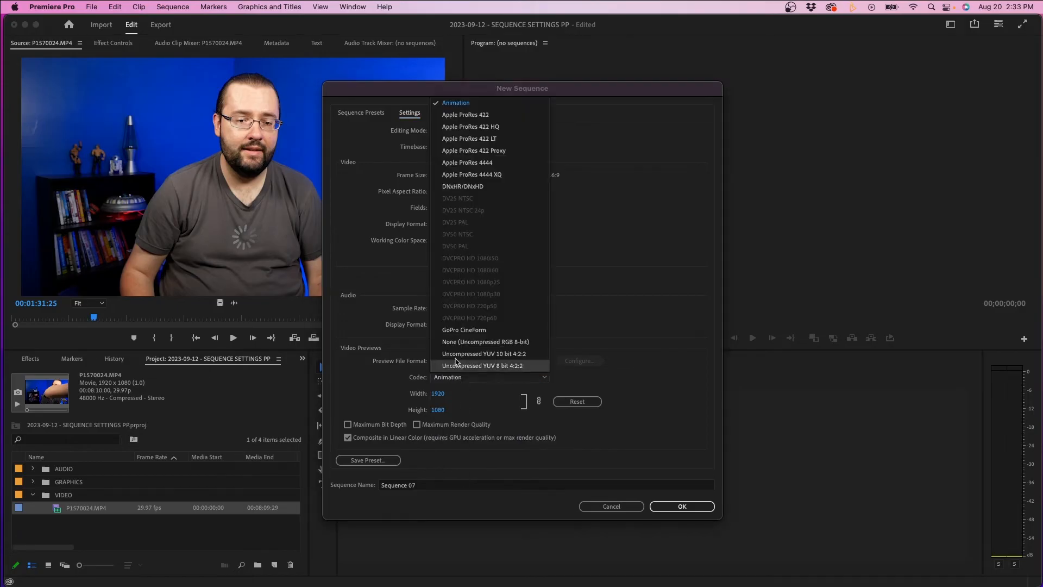
{"action": "left_click", "coordinate": [492, 141]}
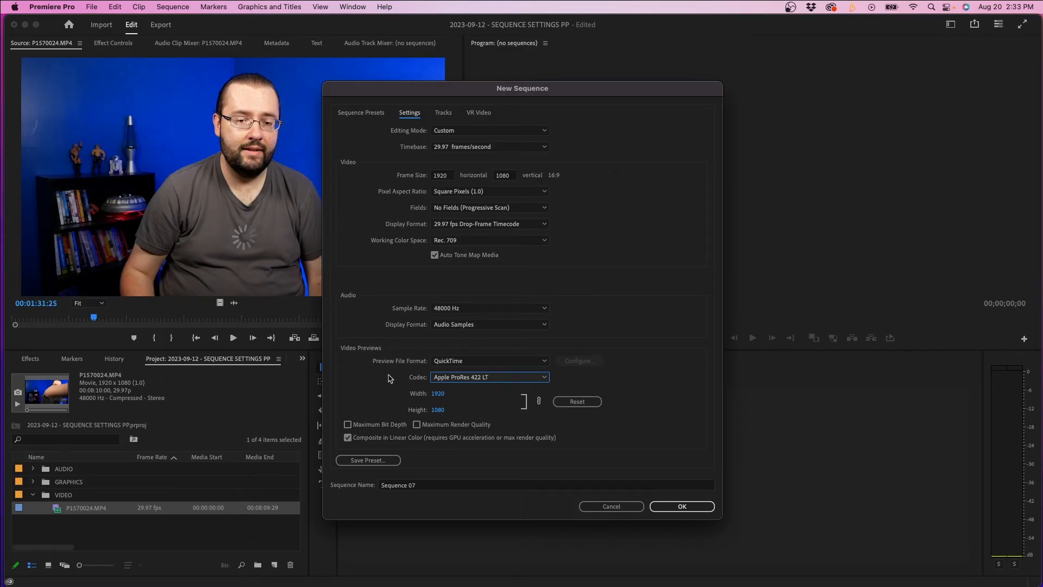
{"action": "left_click", "coordinate": [464, 361]}
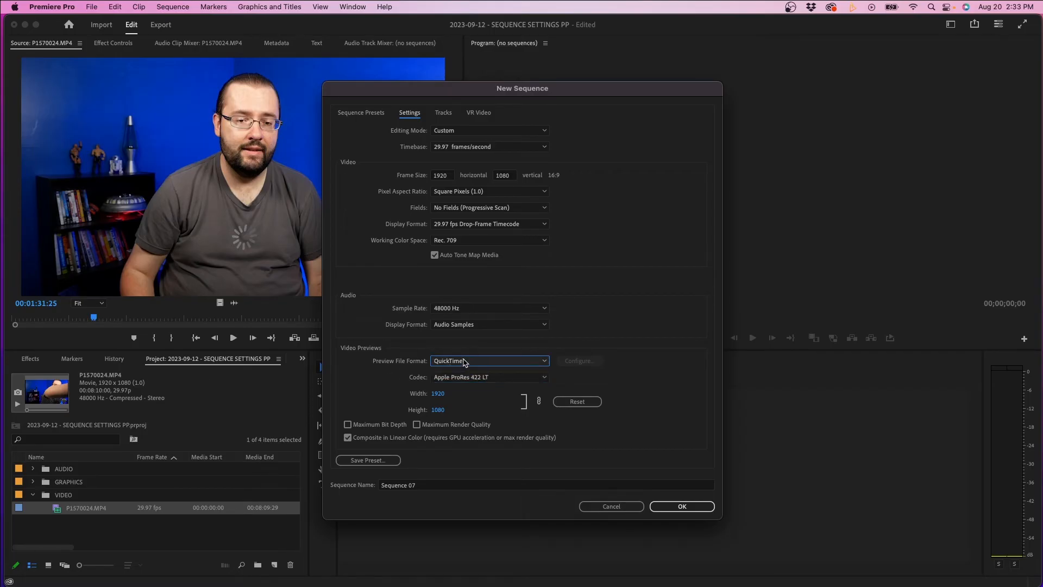
{"action": "left_click", "coordinate": [466, 363]}
{"action": "left_click", "coordinate": [379, 383]}
Set the sequence's video track count to 10, and add two standard audio tracks.
{"action": "left_click", "coordinate": [443, 114]}
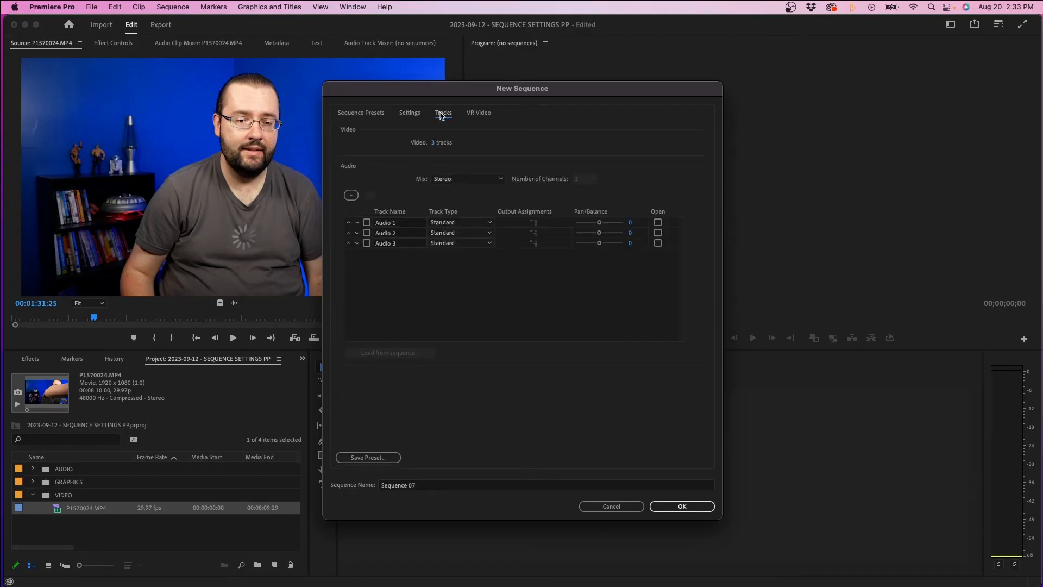
{"action": "left_click", "coordinate": [435, 142]}
{"action": "type", "text": "1"}
{"action": "key", "text": "Return"}
{"action": "left_click", "coordinate": [351, 195]}
{"action": "left_click", "coordinate": [352, 195]}
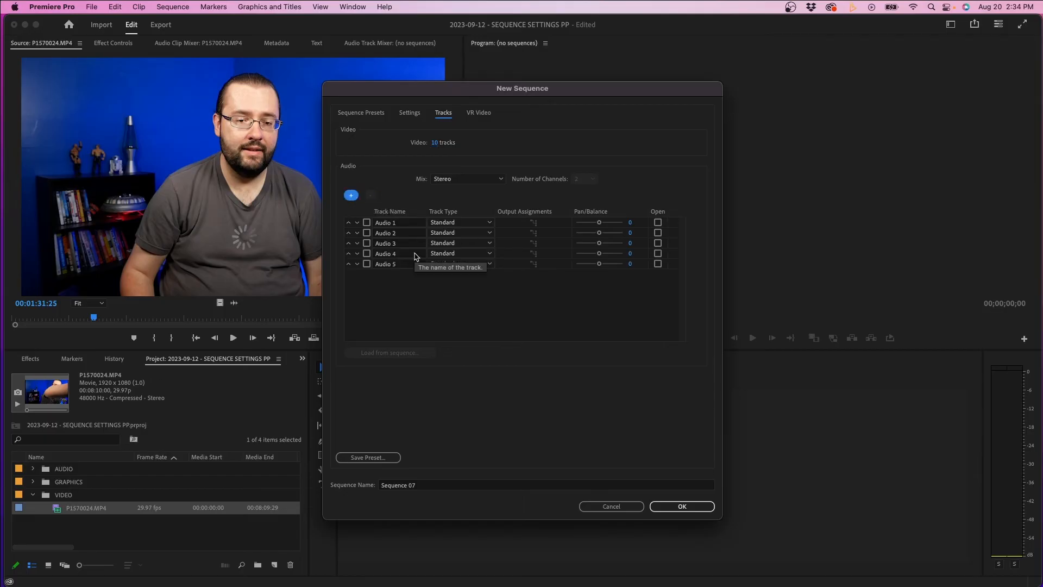
Delete the audio tracks Audio 2 through Audio 5 from the new sequence's track list.
{"action": "left_click", "coordinate": [367, 266]}
{"action": "left_click", "coordinate": [367, 265]}
{"action": "left_click", "coordinate": [367, 253]}
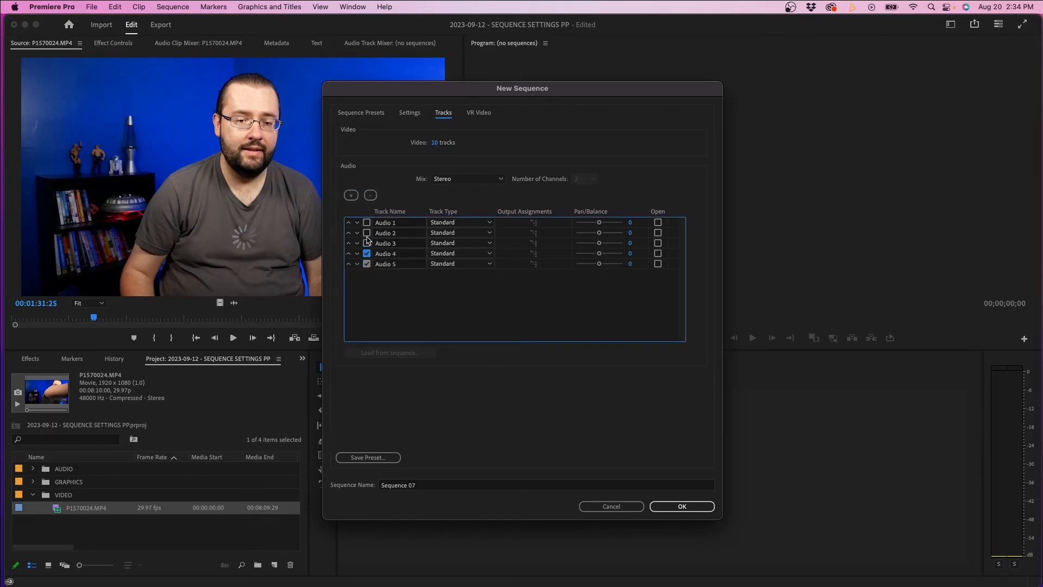
{"action": "left_click", "coordinate": [368, 243]}
{"action": "left_click", "coordinate": [367, 232]}
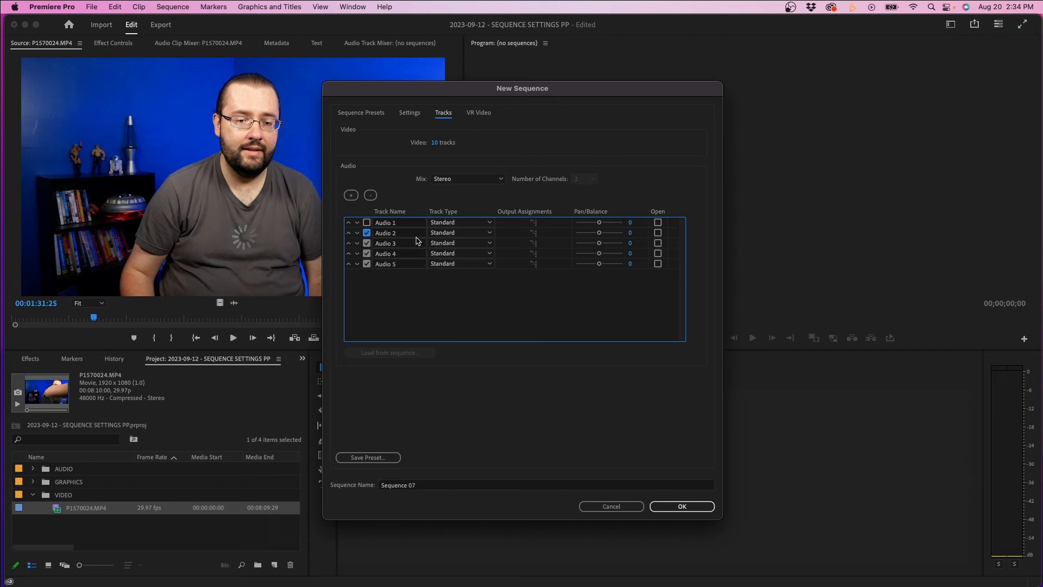
{"action": "left_click", "coordinate": [371, 197]}
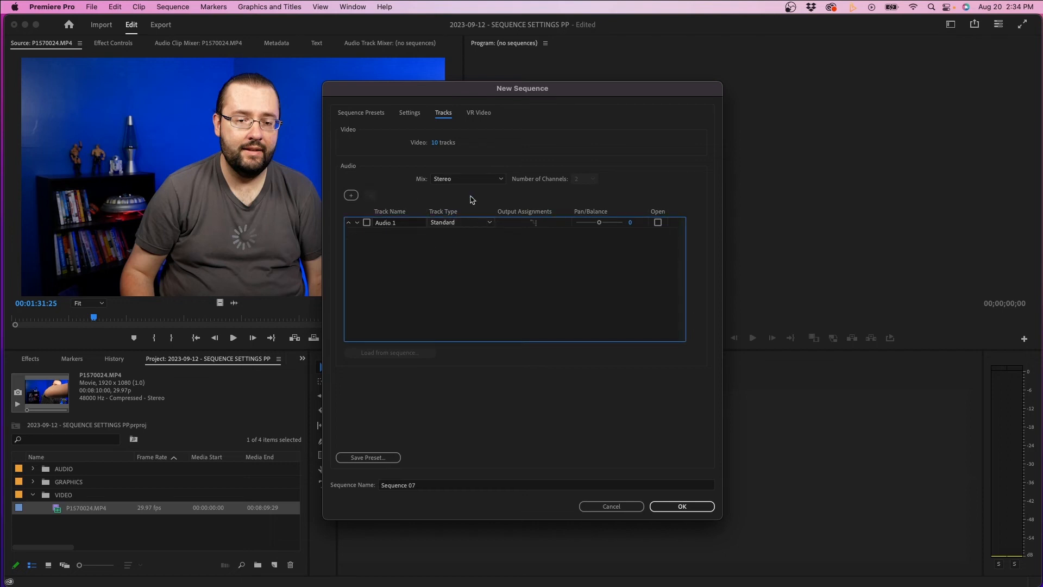
Review the audio mix options and the track type options for Audio 1.
{"action": "left_click", "coordinate": [448, 180]}
{"action": "left_click", "coordinate": [416, 198]}
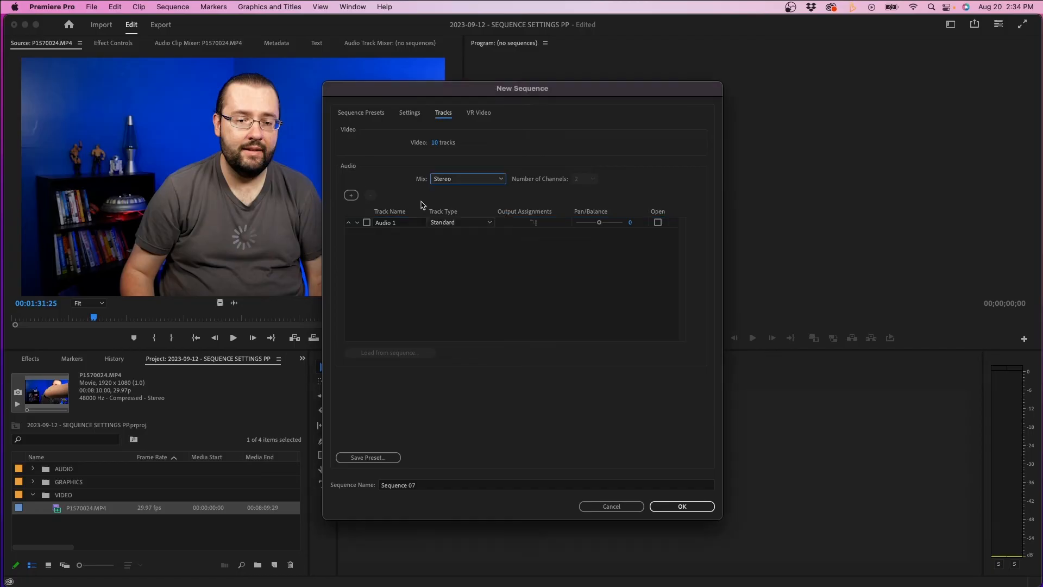
{"action": "left_click", "coordinate": [448, 221]}
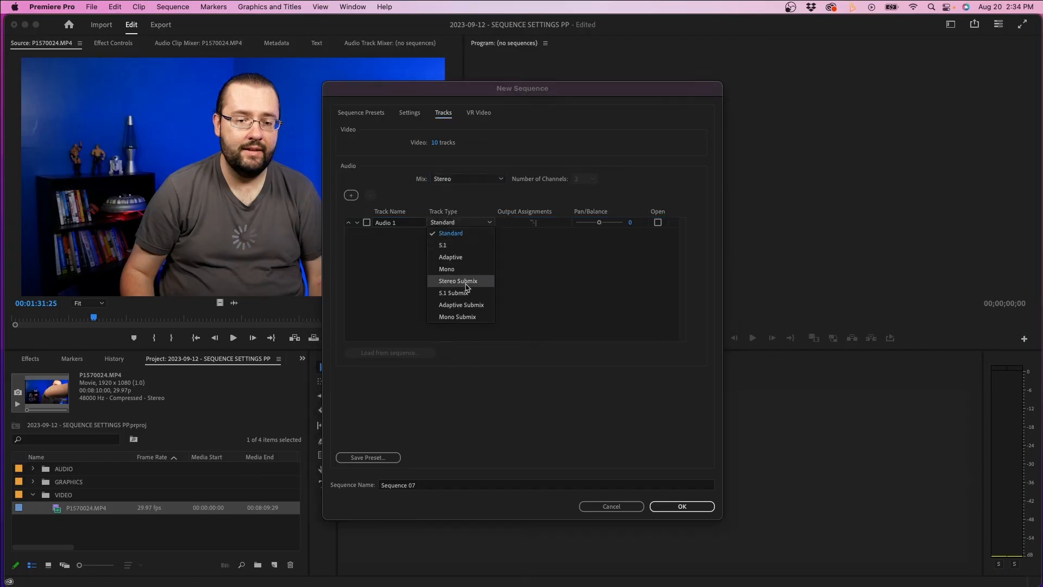
{"action": "left_click", "coordinate": [552, 284]}
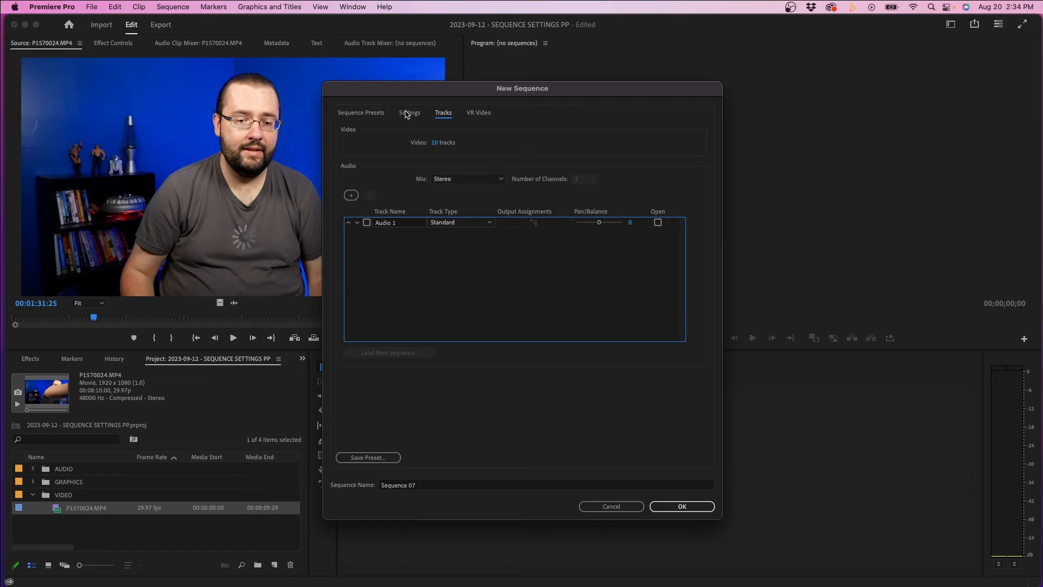
Save the sequence settings as a preset named My New Preset and locate it among the custom presets.
{"action": "left_click", "coordinate": [355, 459]}
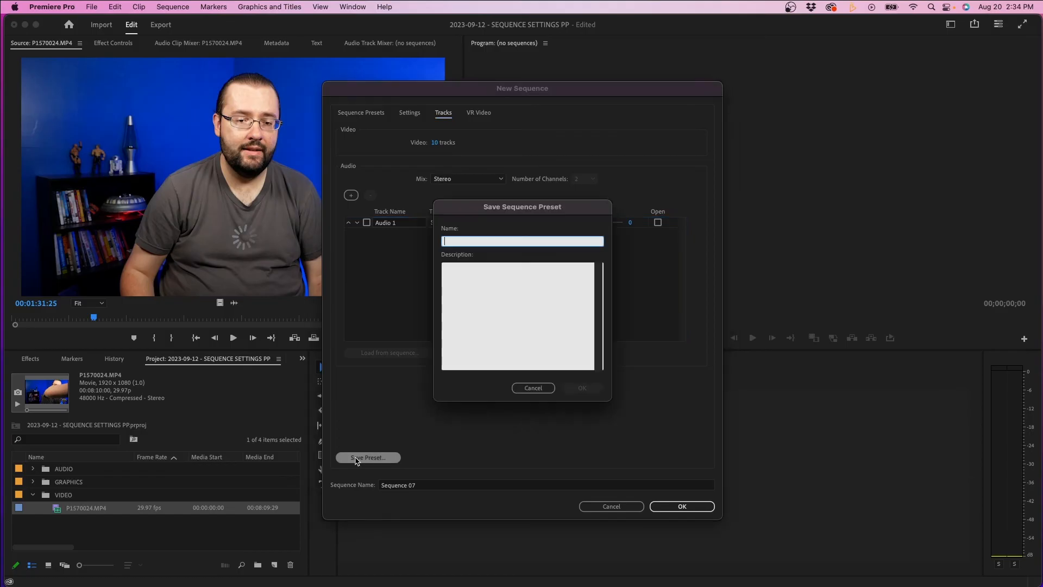
{"action": "type", "text": "My New Preset"}
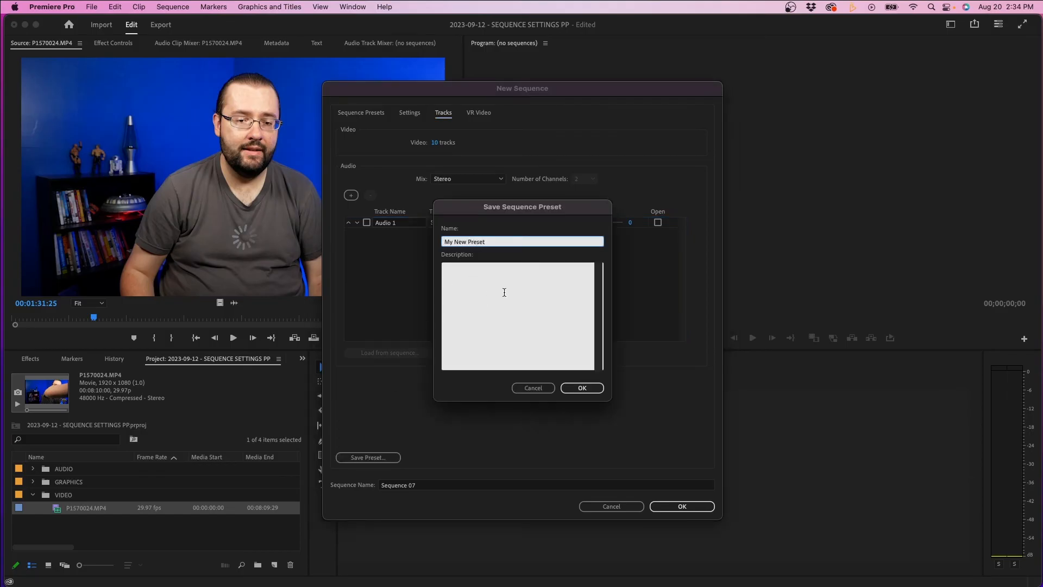
{"action": "left_click", "coordinate": [582, 387]}
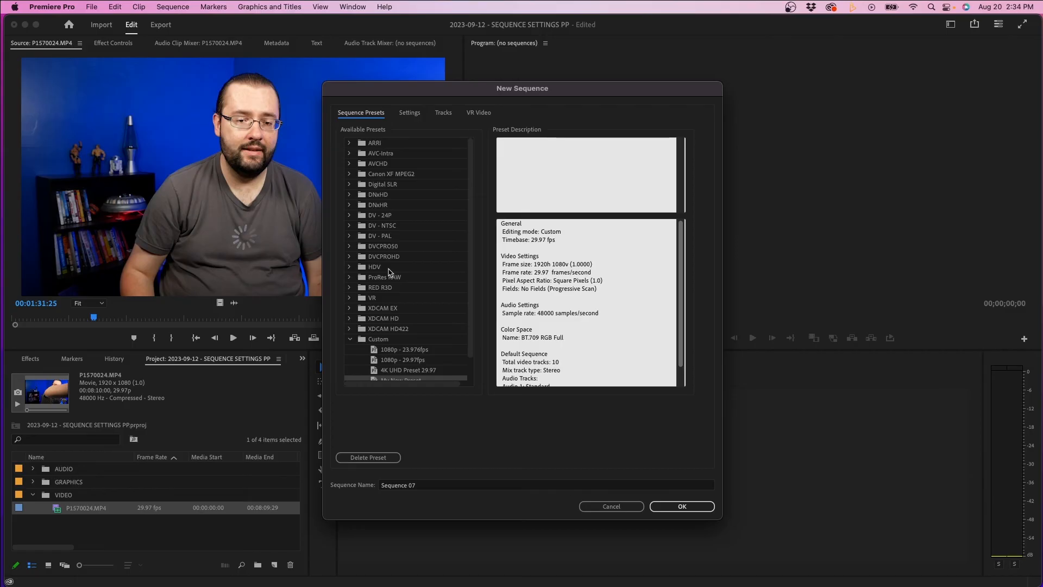
{"action": "scroll", "coordinate": [383, 315], "scroll_direction": "down", "scroll_amount": 2}
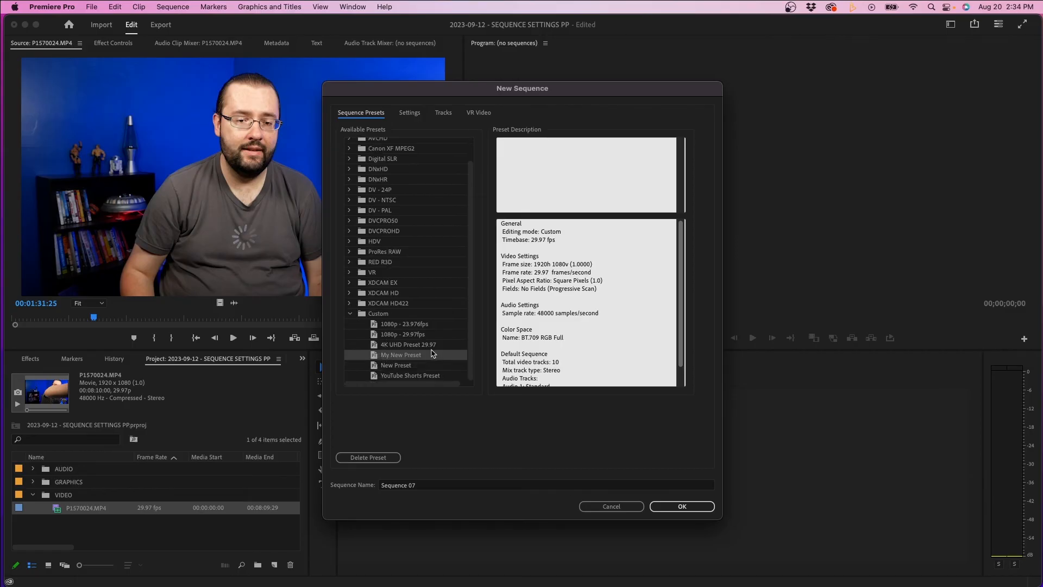
Name the sequence DRAFT 1 and create it from the My New Preset settings.
{"action": "double_click", "coordinate": [405, 487]}
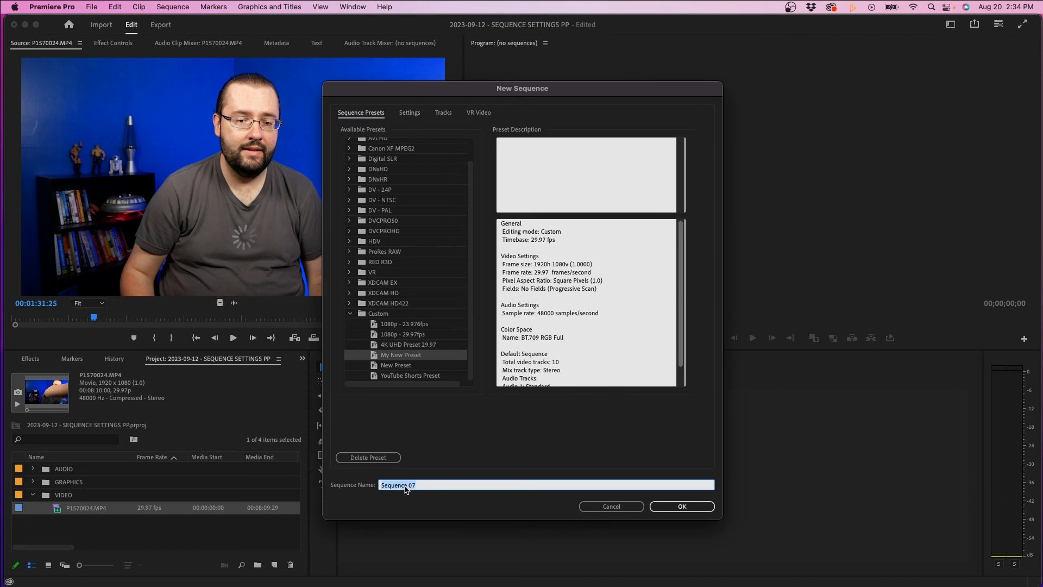
{"action": "type", "text": "DRAFT 1"}
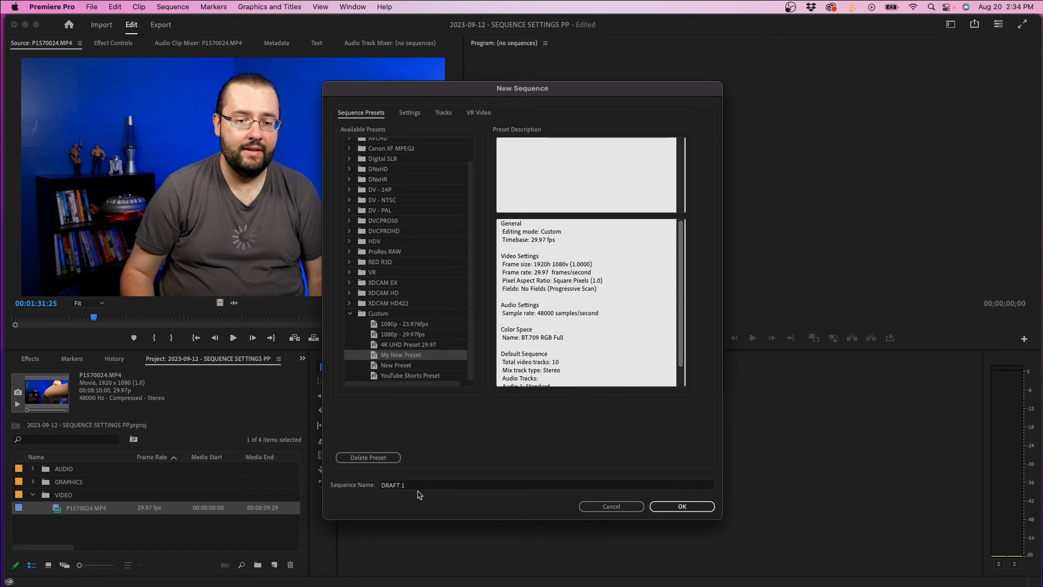
{"action": "left_click", "coordinate": [676, 505]}
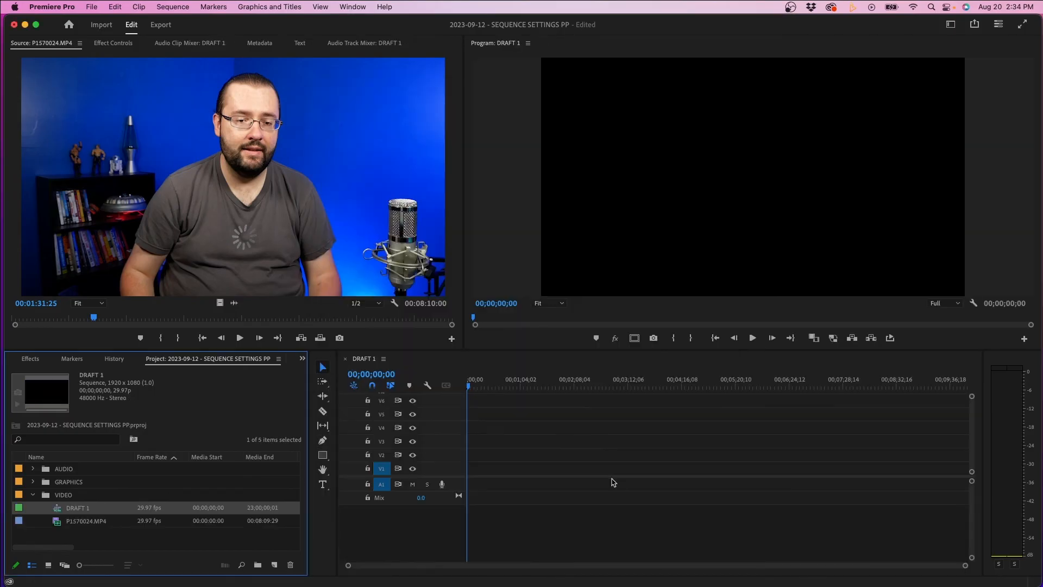
Look over the new sequence's video tracks, and place the P1570024.MP4 clip at the start of V1 and A1.
{"action": "left_click", "coordinate": [527, 436]}
{"action": "scroll", "coordinate": [514, 433], "scroll_direction": "up", "scroll_amount": 4}
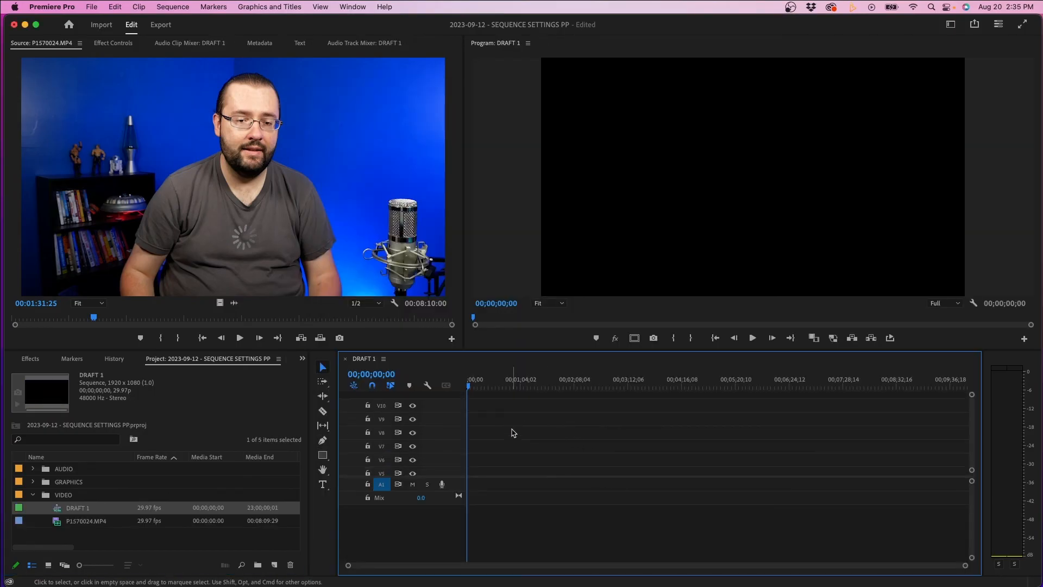
{"action": "scroll", "coordinate": [598, 433], "scroll_direction": "down", "scroll_amount": 4}
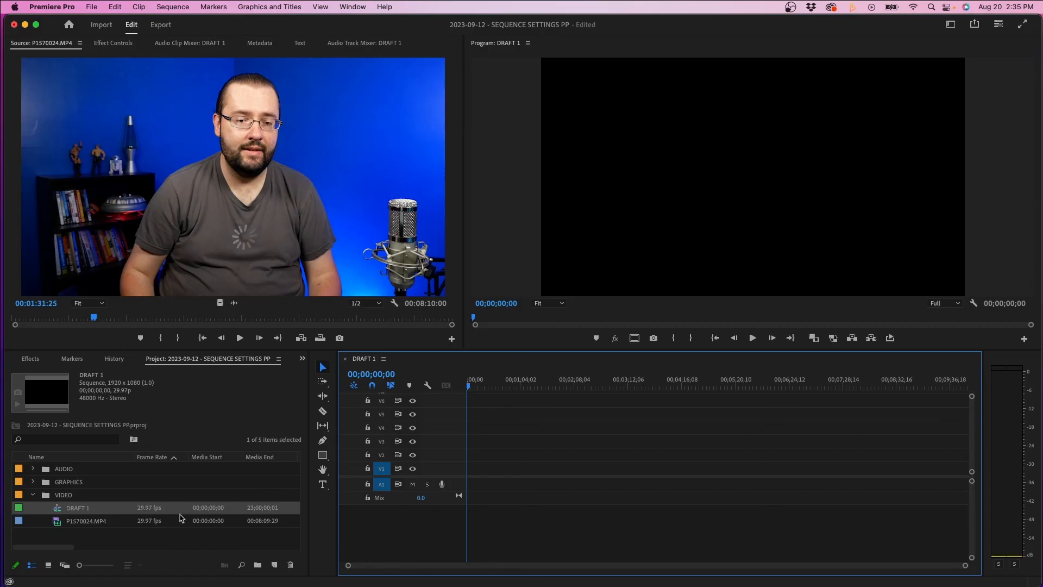
{"action": "left_click_drag", "start_coordinate": [66, 524], "coordinate": [462, 465]}
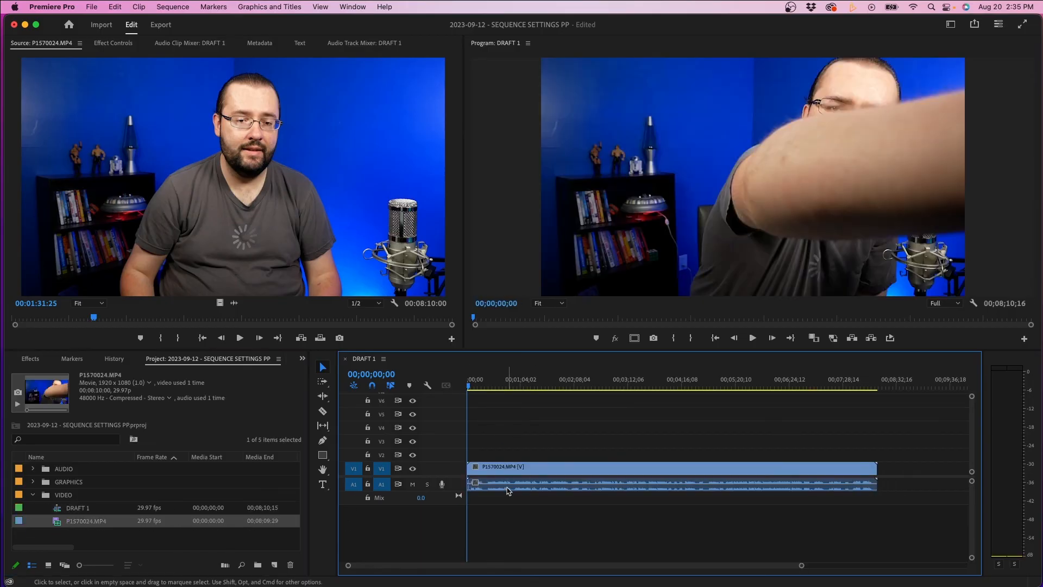